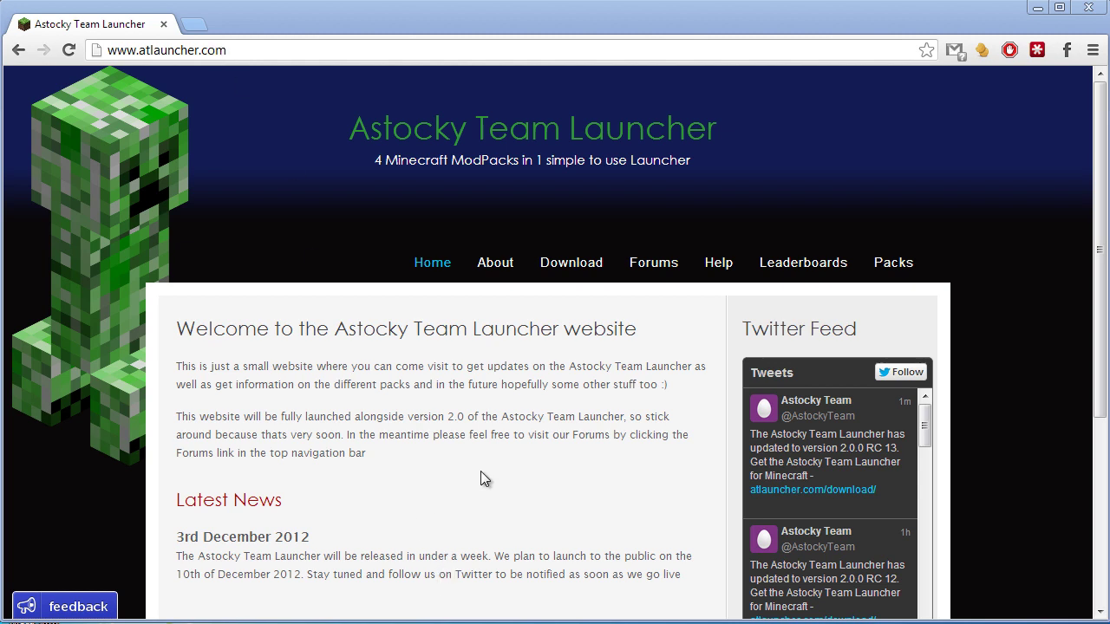
Look over the launcher website's home page, including the welcome text, latest news and Twitter feed.
scroll(478, 475, down, 4)
scroll(486, 480, up, 4)
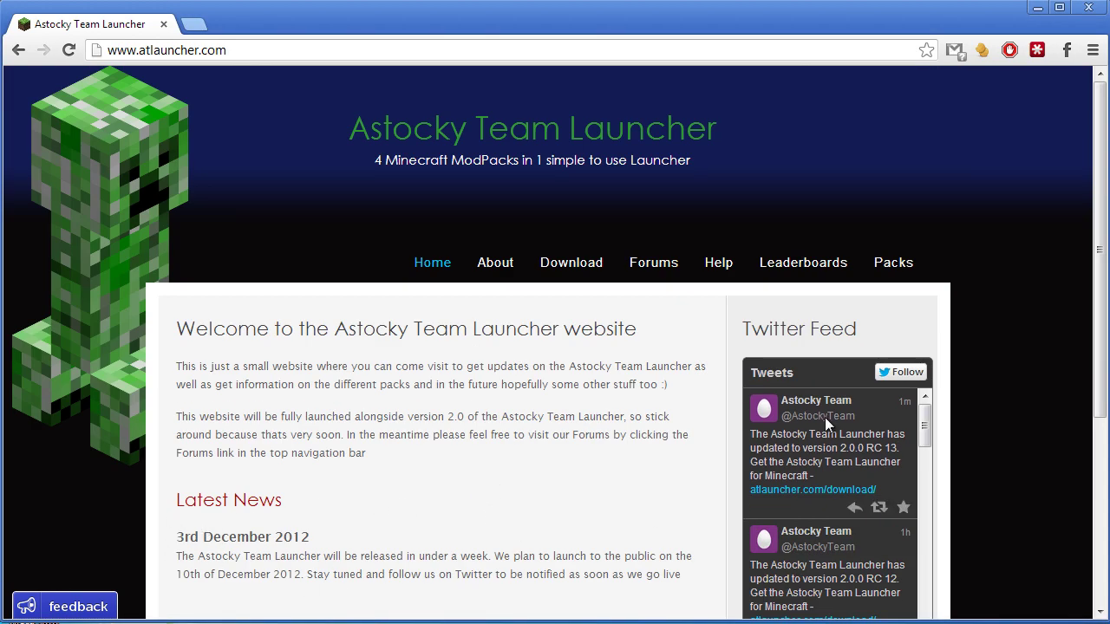
scroll(820, 381, down, 2)
scroll(833, 465, up, 2)
Open the About page and review its credits, the included ModPacks and the launcher's feature list.
click(496, 269)
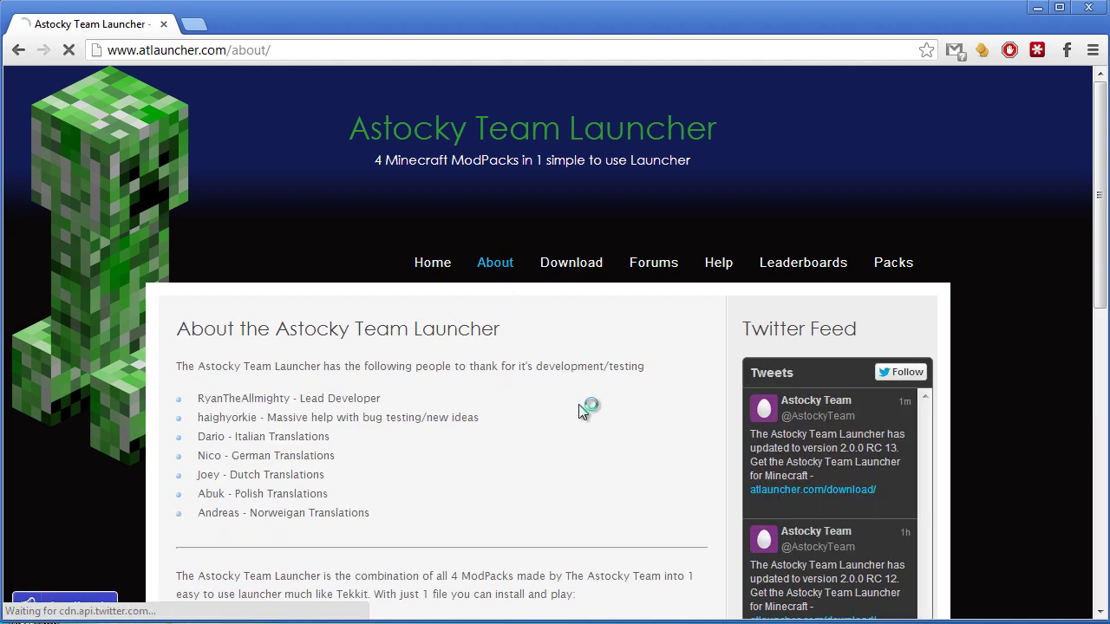
scroll(586, 406, down, 2)
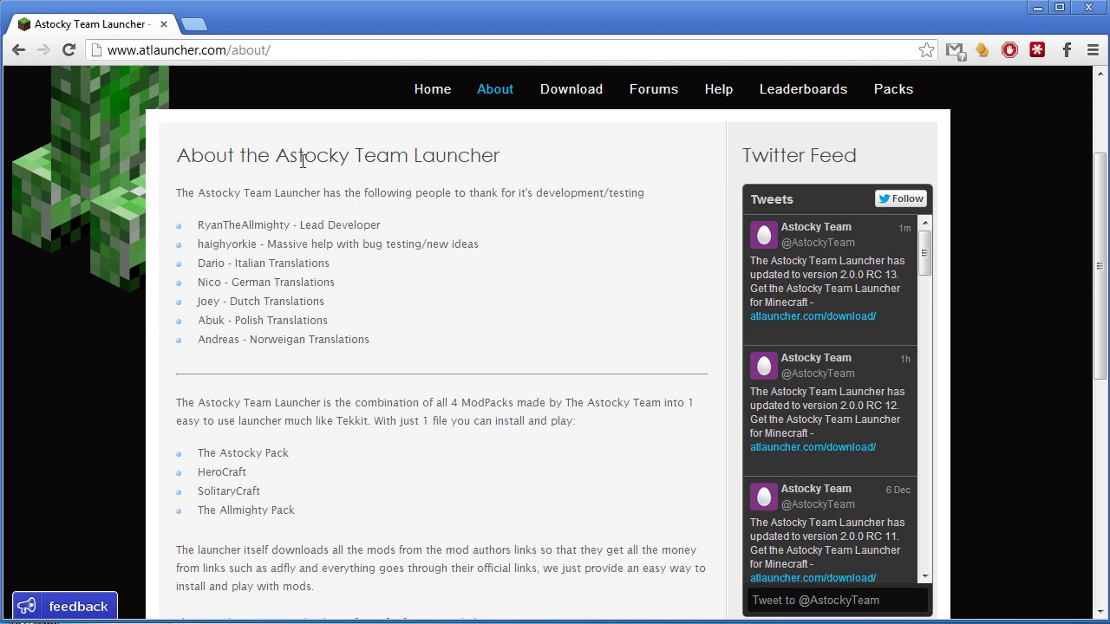
scroll(290, 358, down, 3)
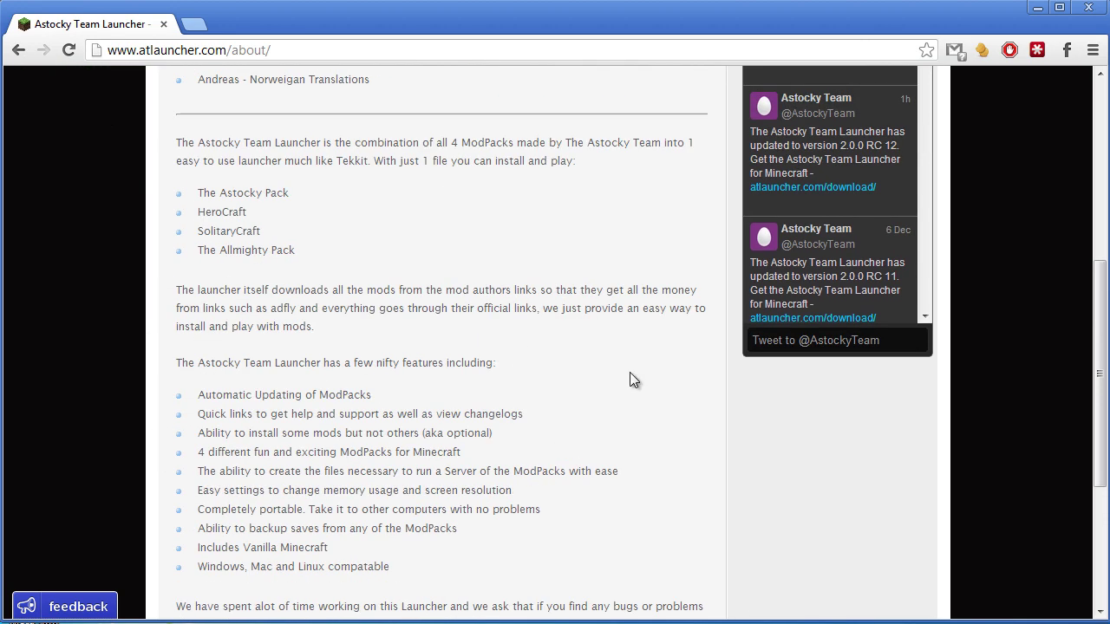
scroll(573, 489, up, 5)
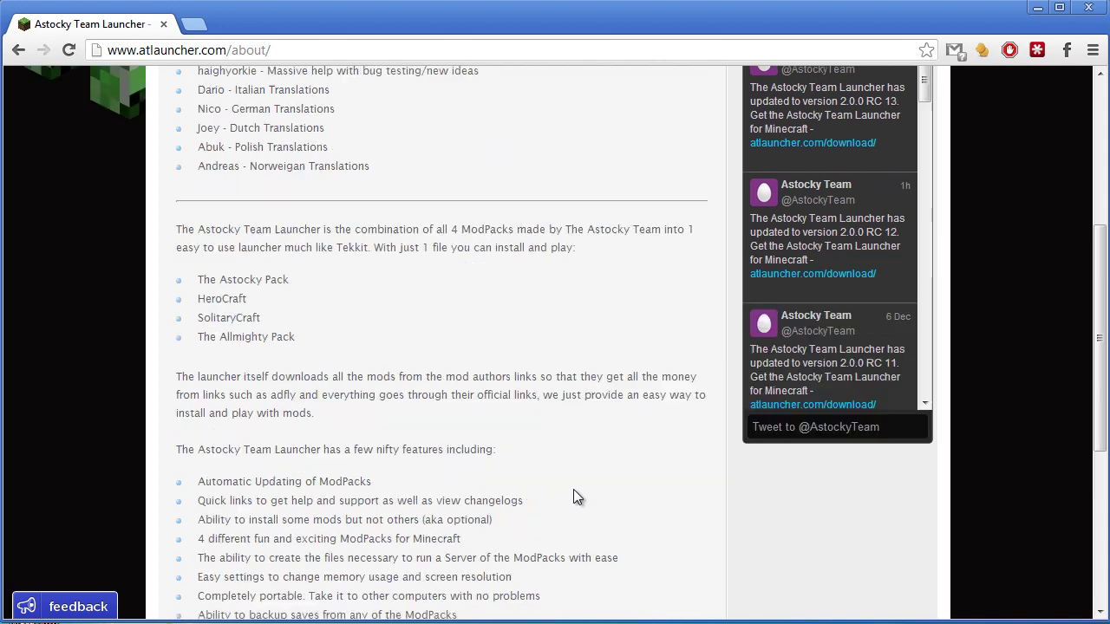
scroll(636, 401, down, 1)
scroll(672, 386, up, 1)
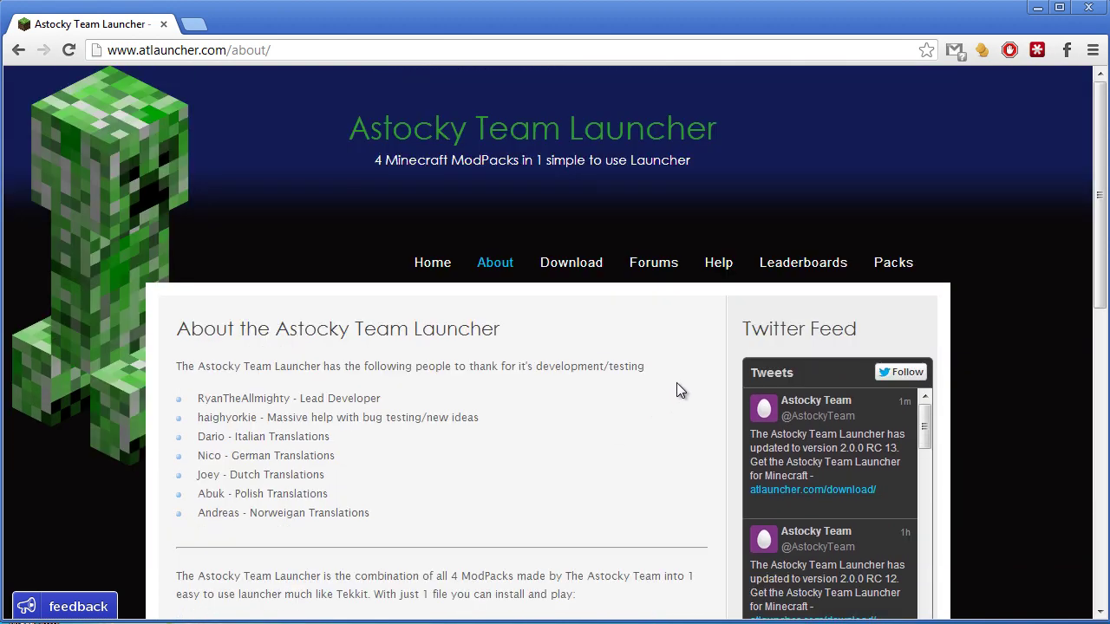
View the website's Help page, followed by the selection of ModPacks on the Packs page.
click(727, 267)
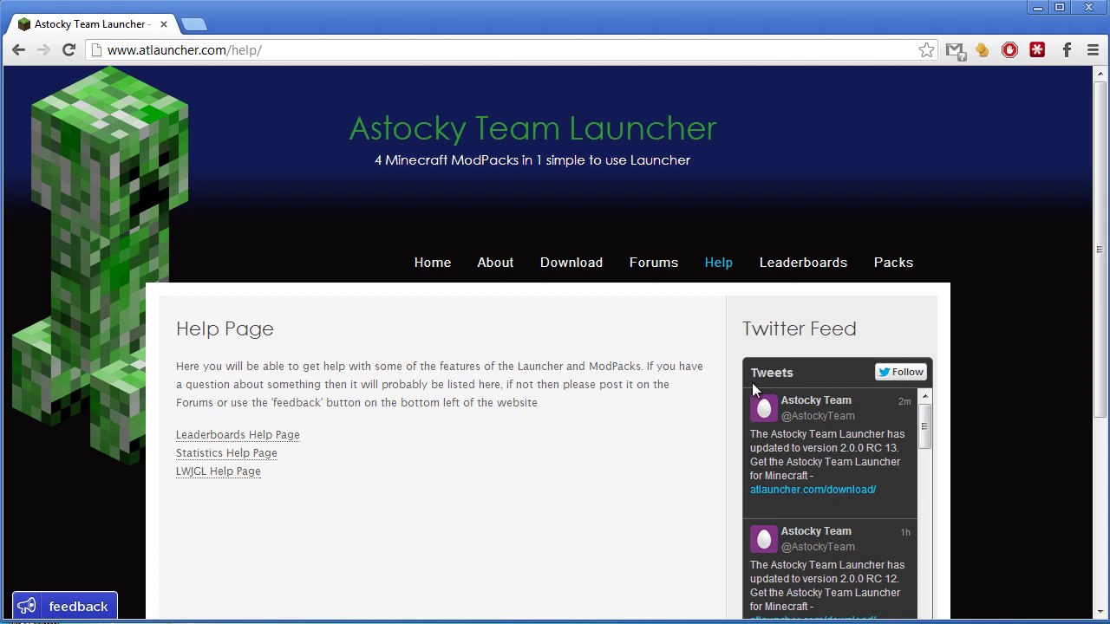
click(894, 264)
scroll(679, 337, down, 2)
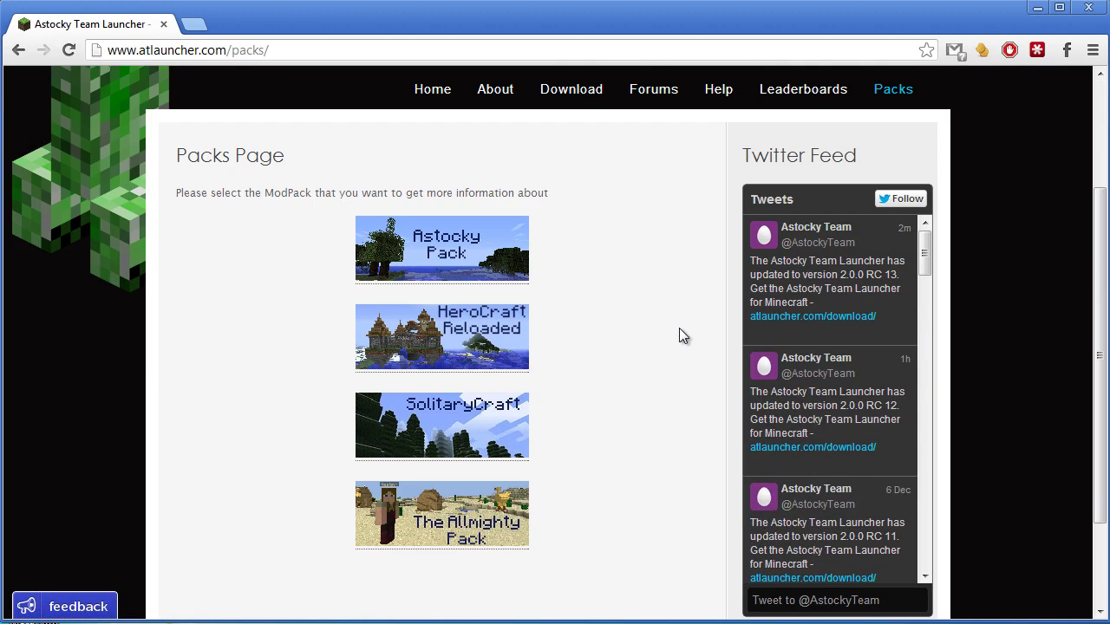
Open The Allmighty Pack's mod list, follow its Buildcraft 3.2.0 link to the forum topic, and return to the list.
click(464, 527)
scroll(498, 416, down, 2)
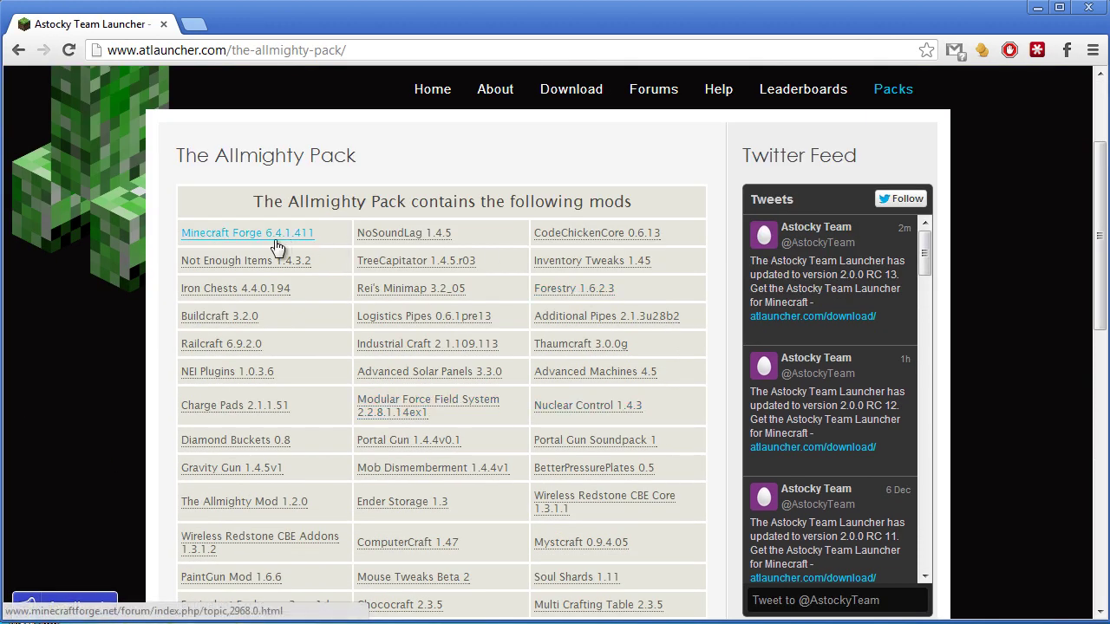
click(219, 320)
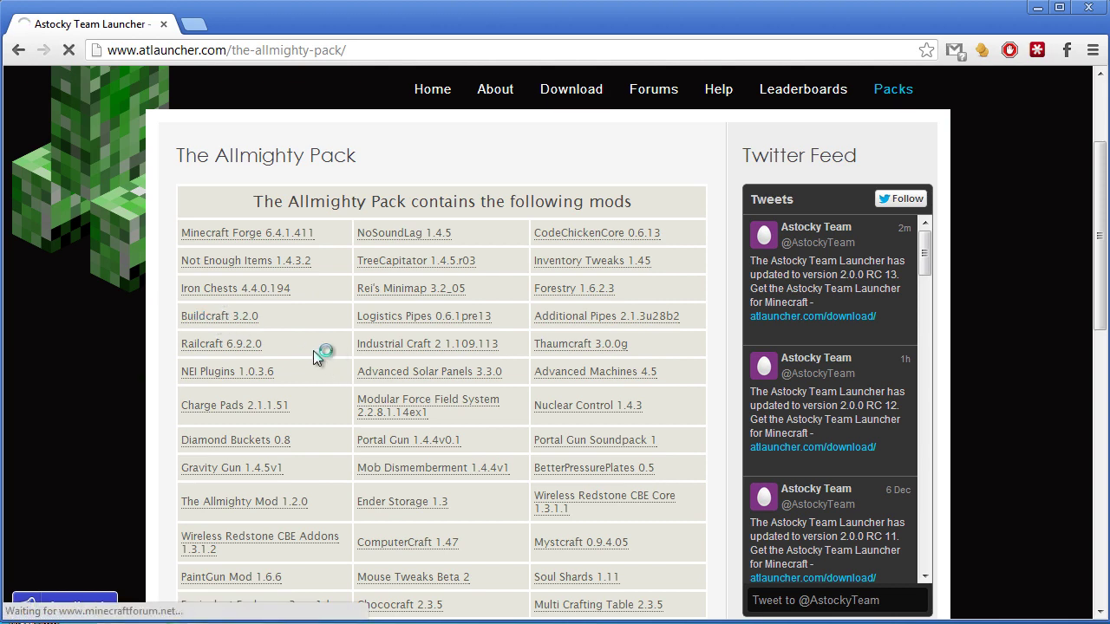
scroll(92, 367, down, 2)
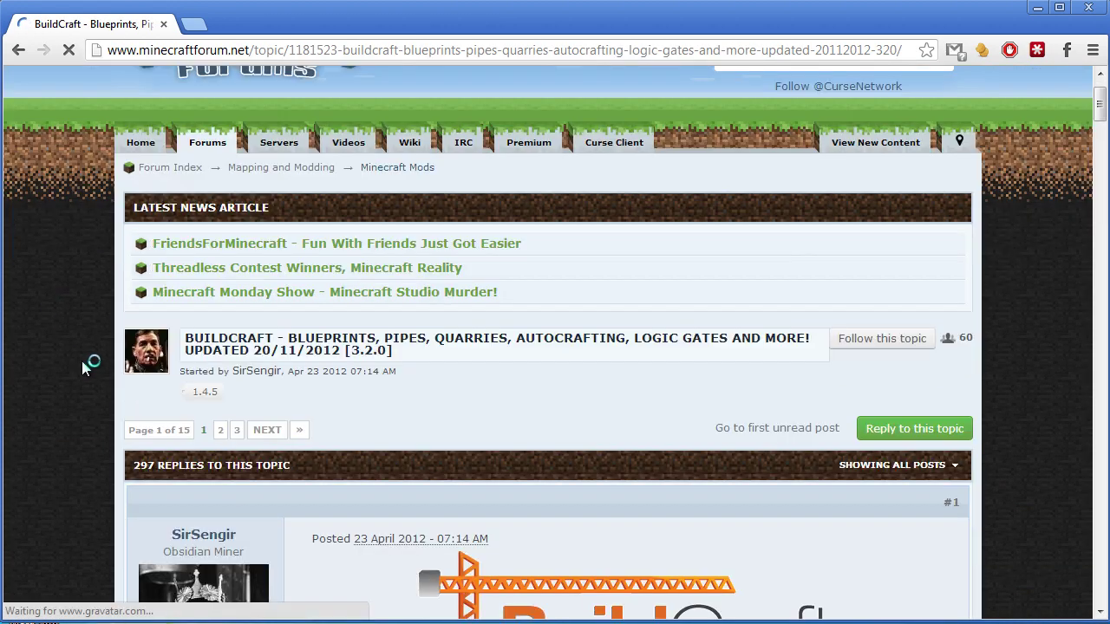
click(19, 52)
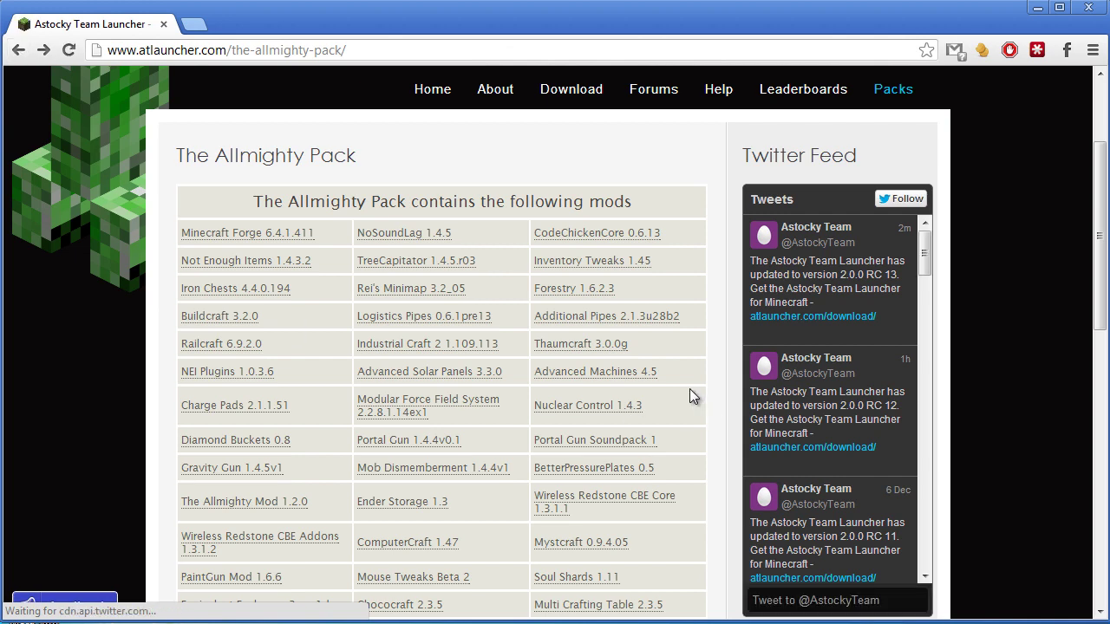
Review the rest of The Allmighty Pack's mod list and the changelog below it.
scroll(645, 391, down, 5)
scroll(641, 381, down, 1)
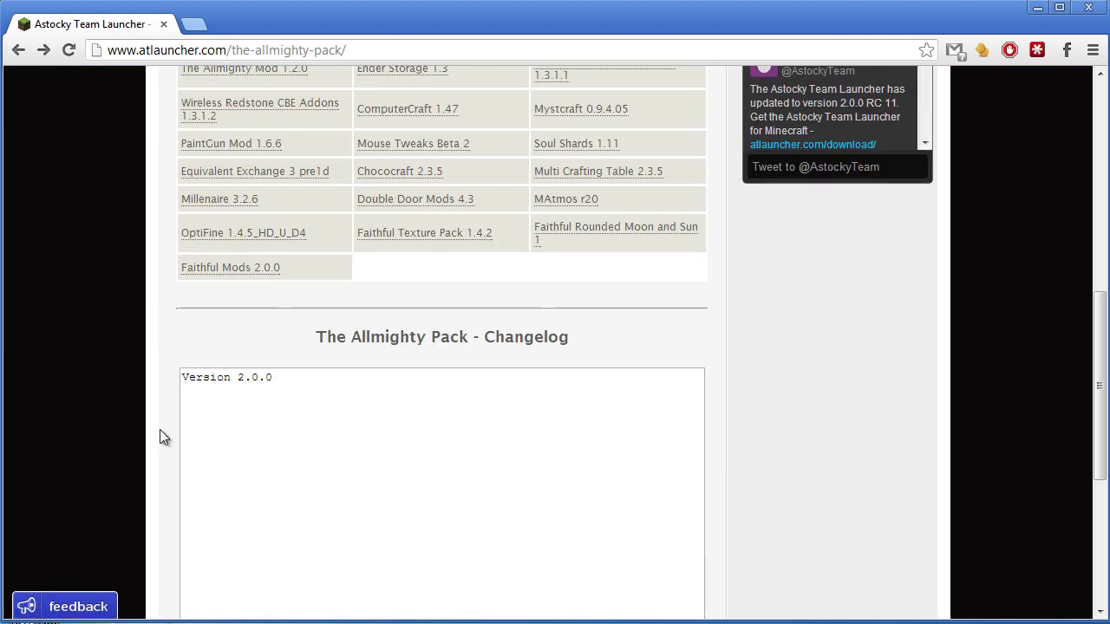
scroll(162, 442, down, 3)
scroll(649, 227, up, 3)
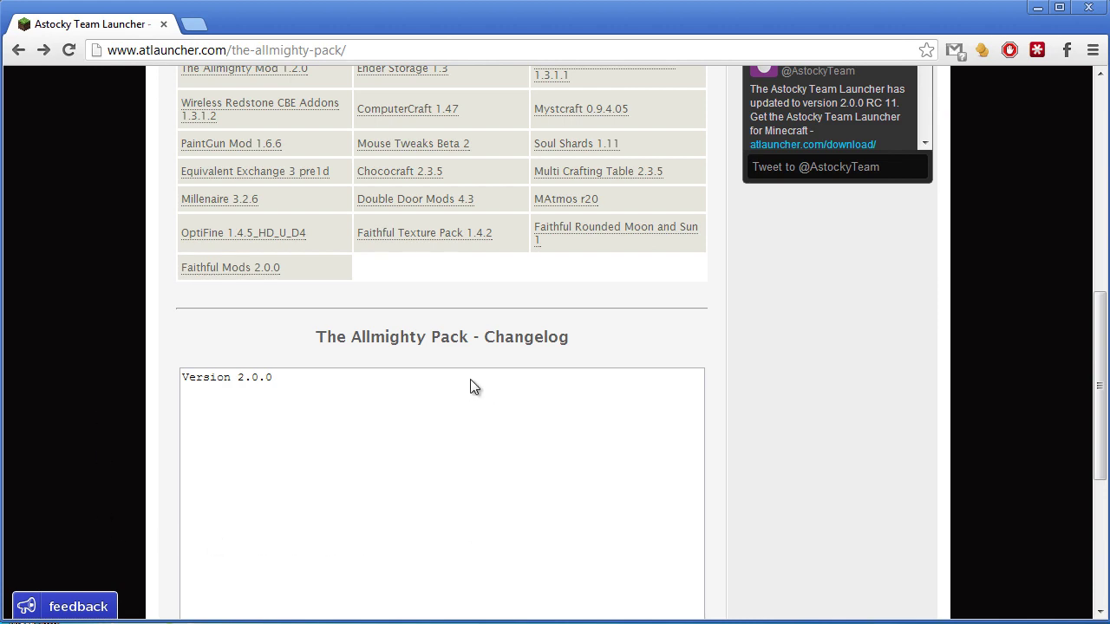
scroll(171, 385, down, 3)
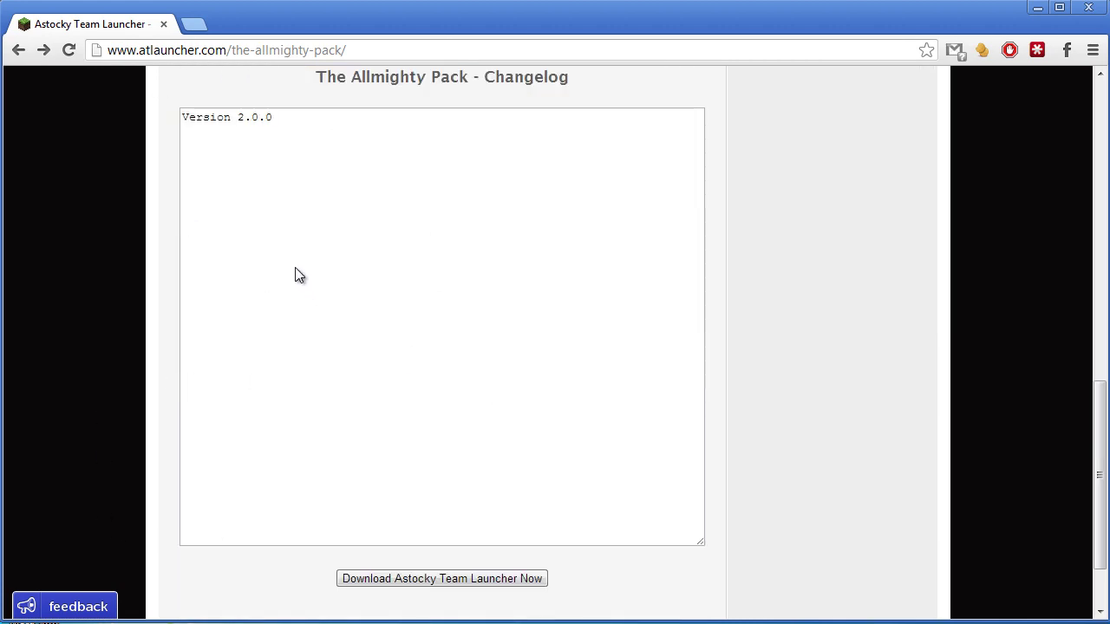
scroll(650, 452, up, 10)
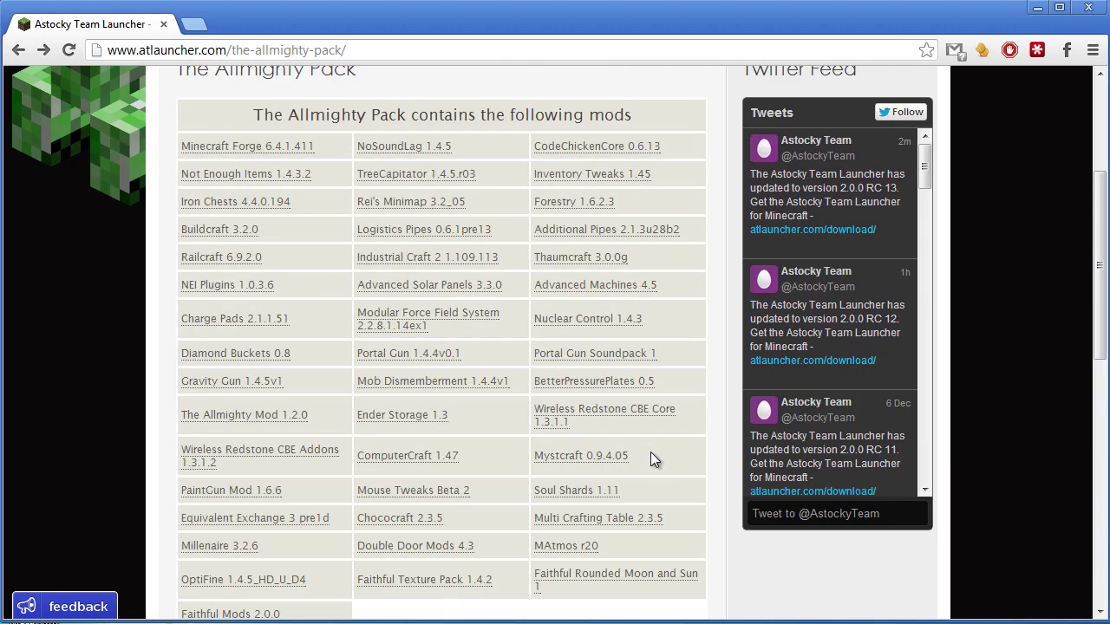
Open the Leaderboards page and examine the global player ranking and the links to individual pack leaderboards.
click(791, 265)
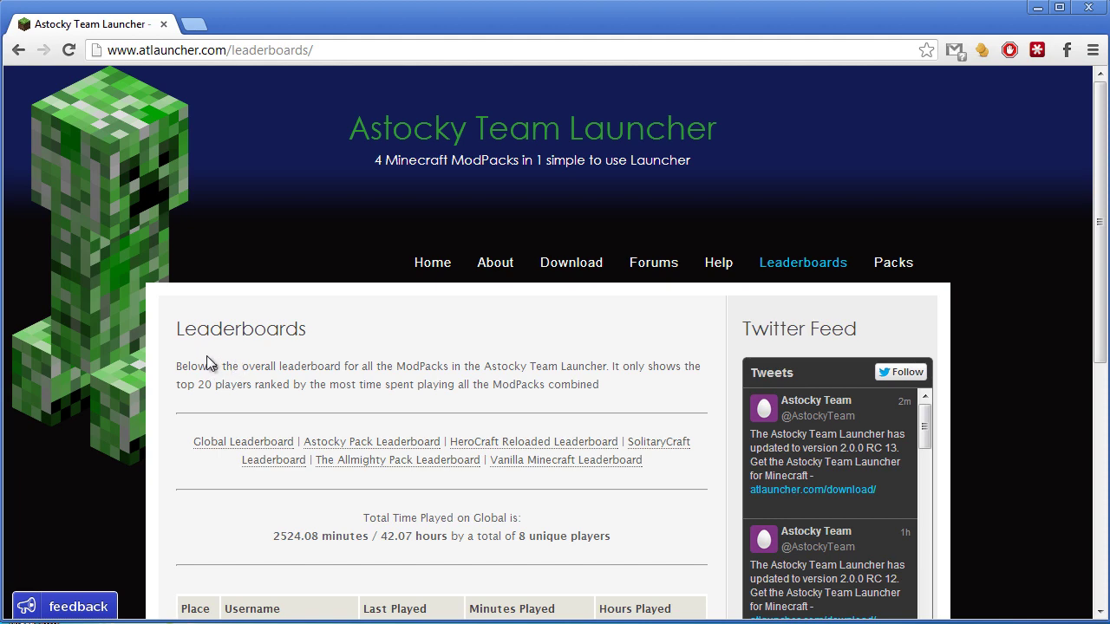
scroll(206, 356, down, 4)
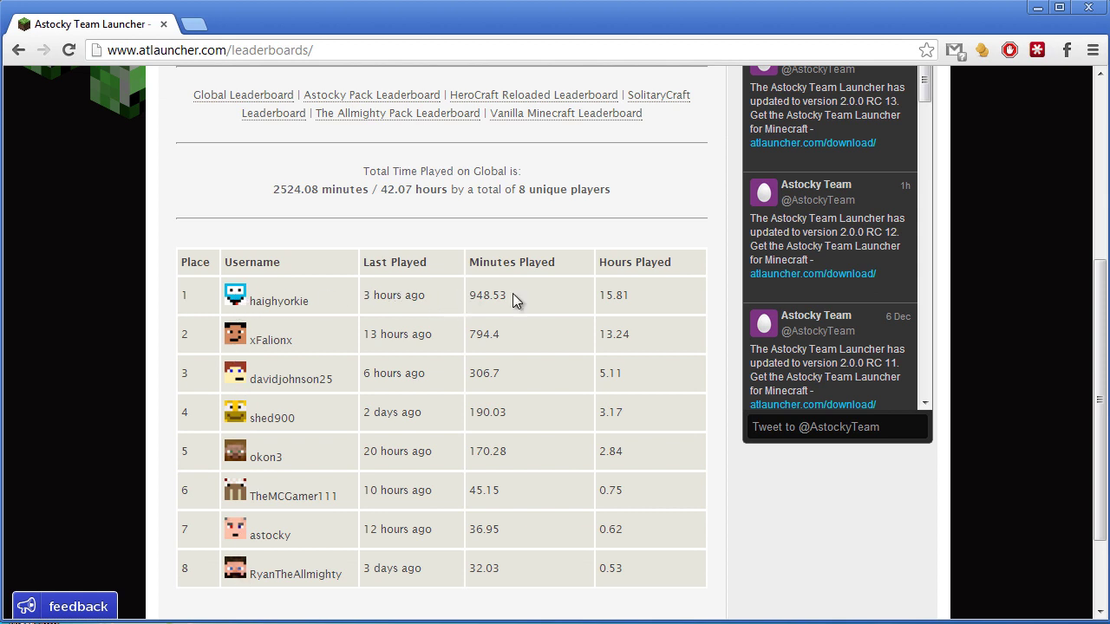
scroll(405, 560, up, 1)
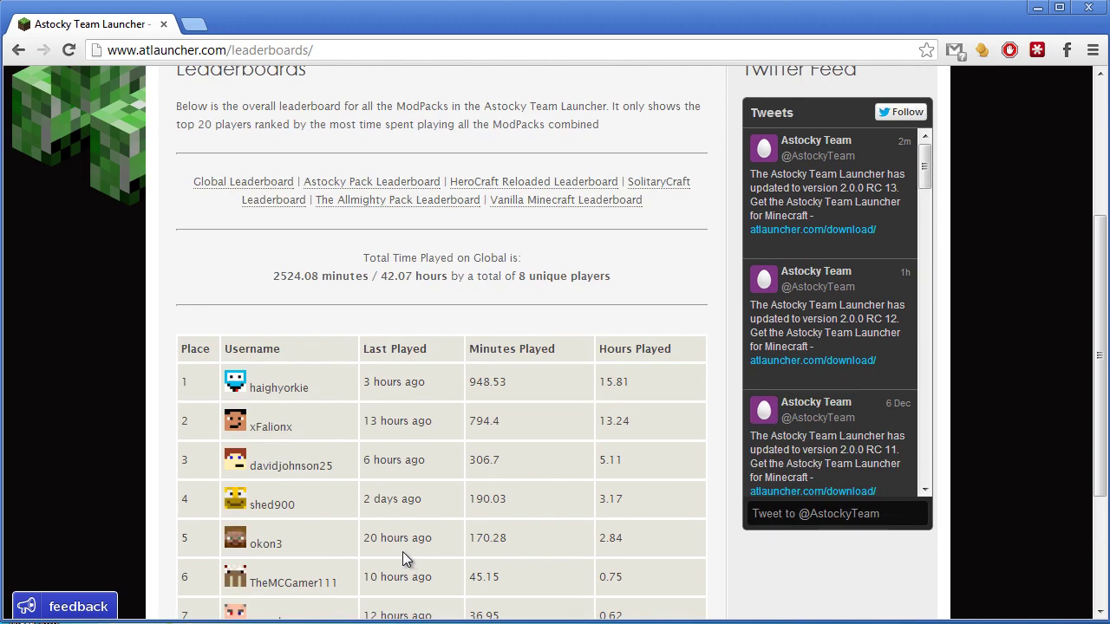
scroll(364, 418, up, 1)
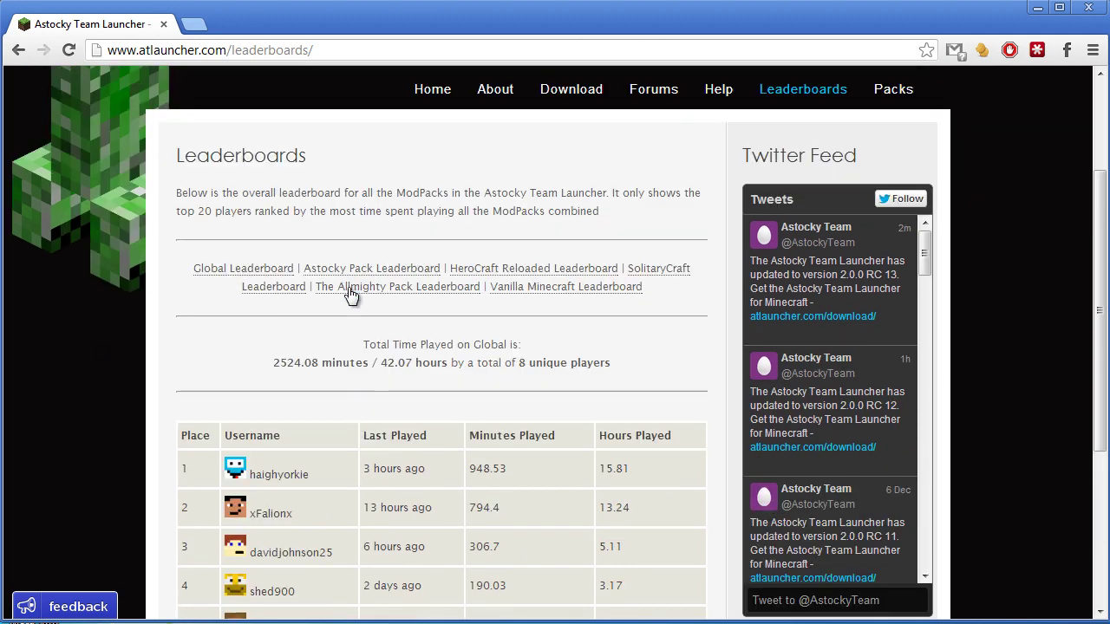
View the SolitaryCraft leaderboard and the Vanilla Minecraft leaderboard.
click(659, 275)
scroll(334, 441, down, 4)
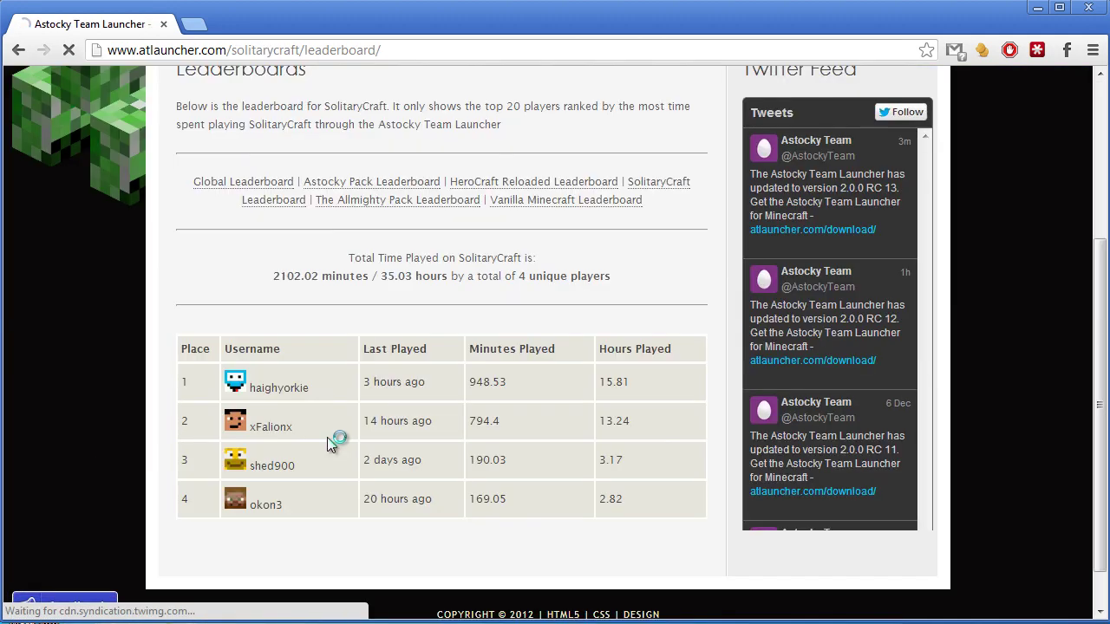
click(565, 149)
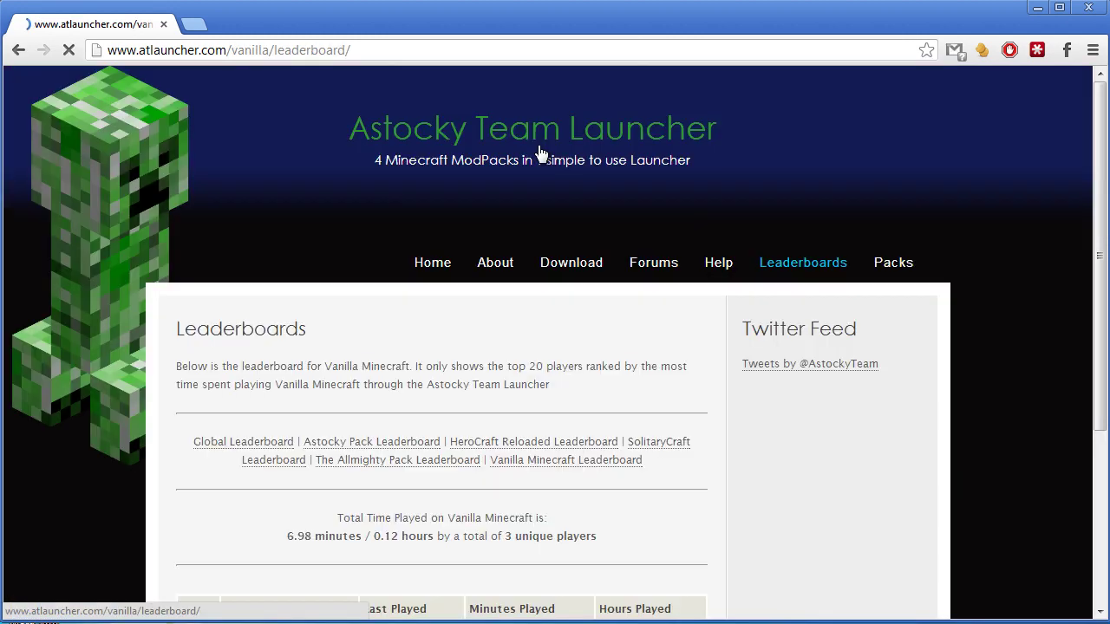
scroll(179, 407, down, 3)
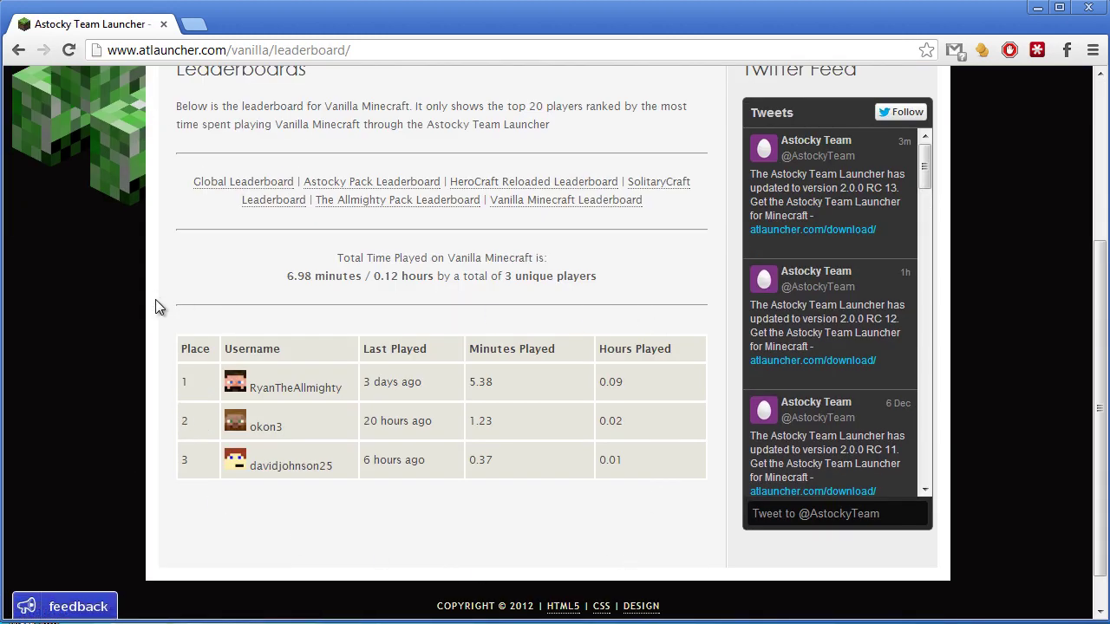
scroll(645, 468, up, 2)
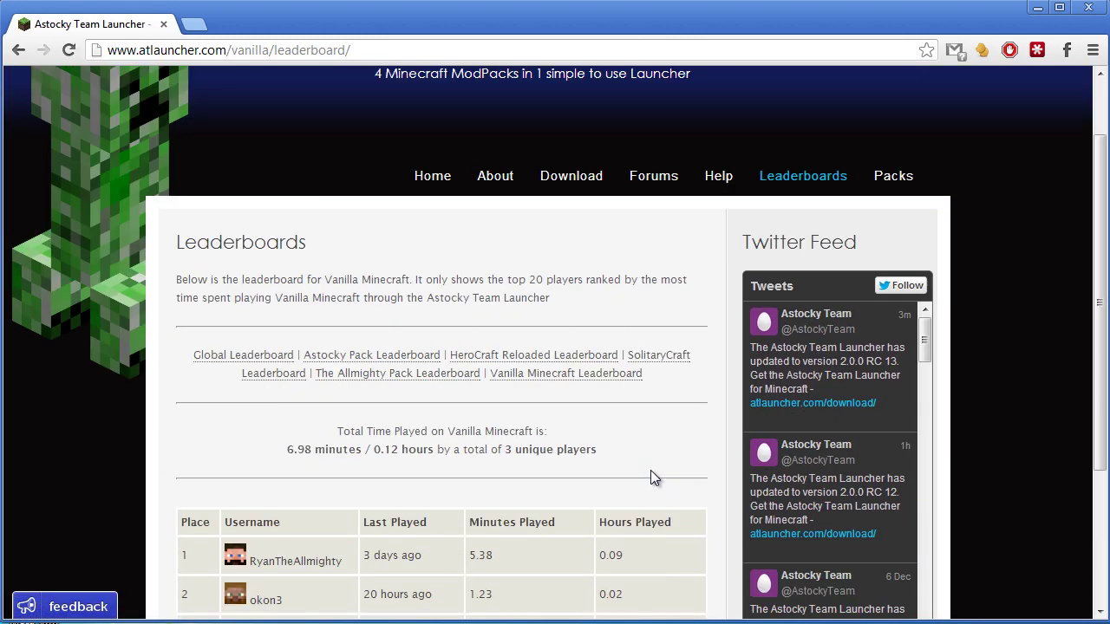
scroll(649, 468, up, 1)
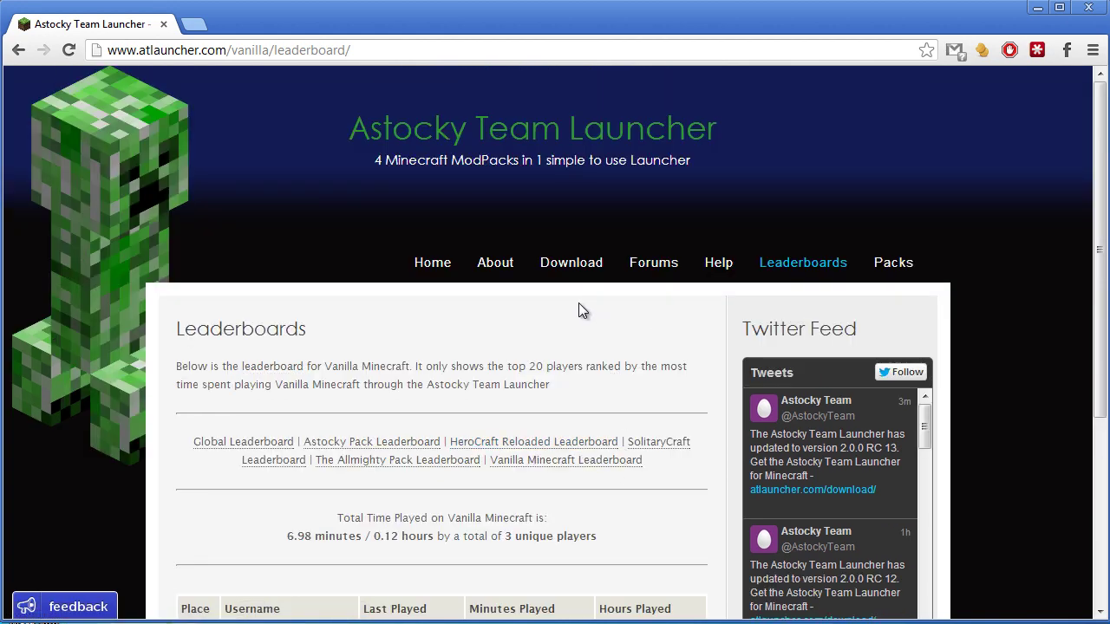
Open the website's forums in a separate tab and look through the forum categories and board statistics.
middle_click(664, 266)
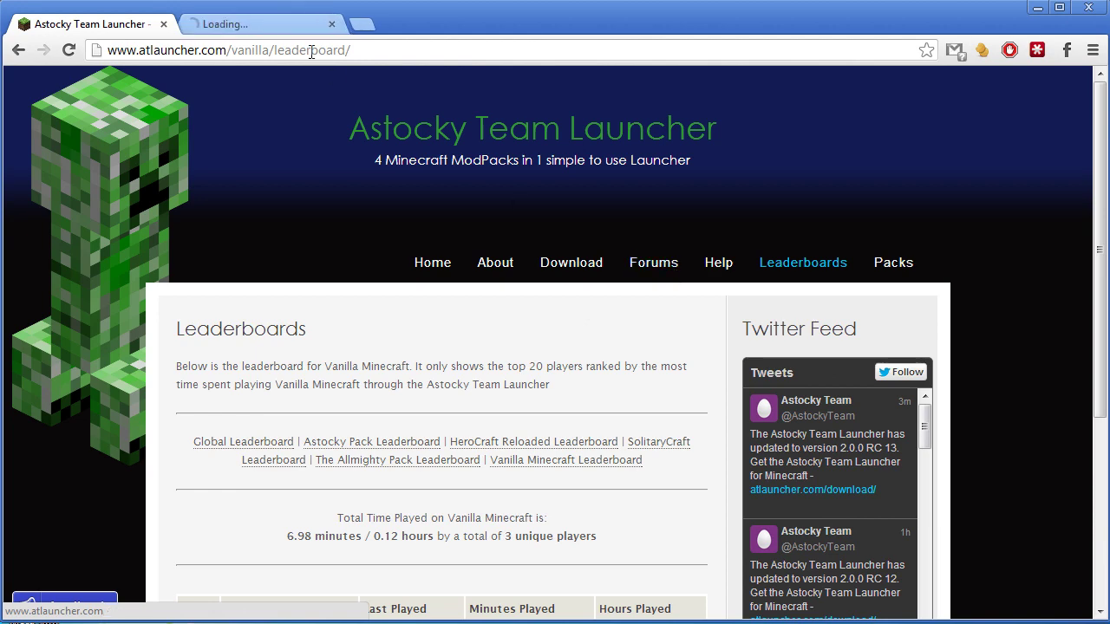
click(276, 26)
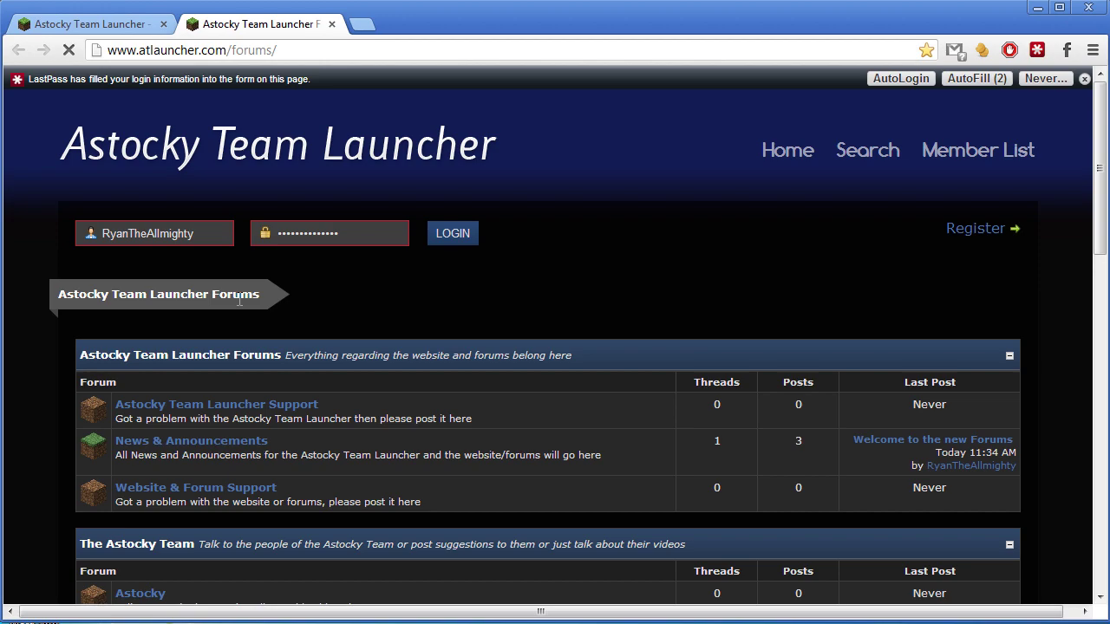
scroll(239, 299, down, 9)
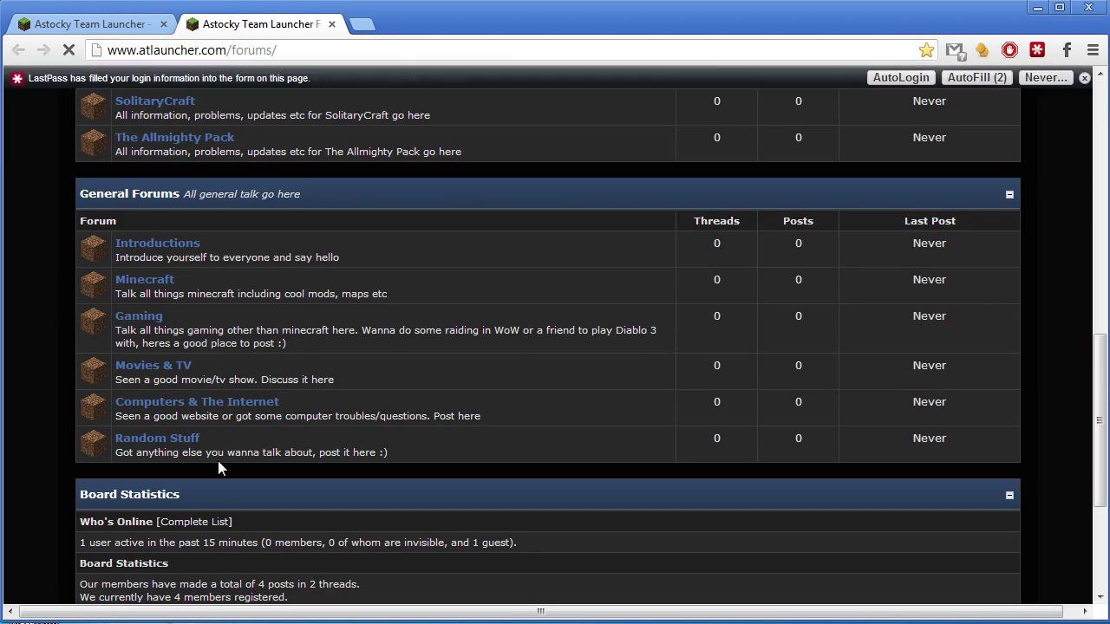
scroll(217, 464, down, 3)
scroll(249, 442, up, 8)
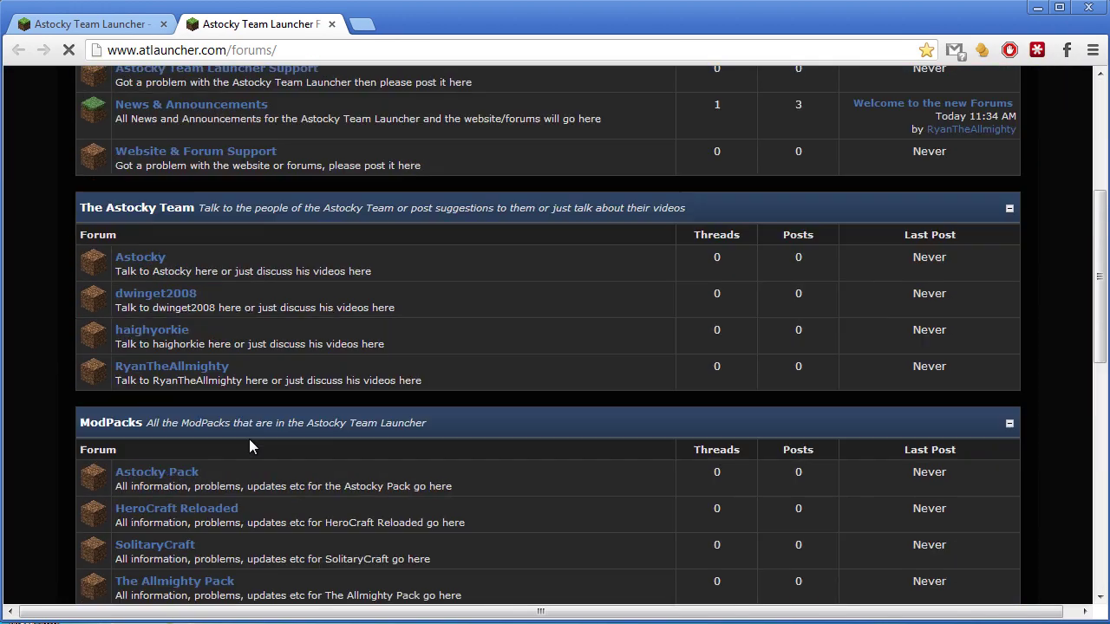
scroll(251, 436, up, 4)
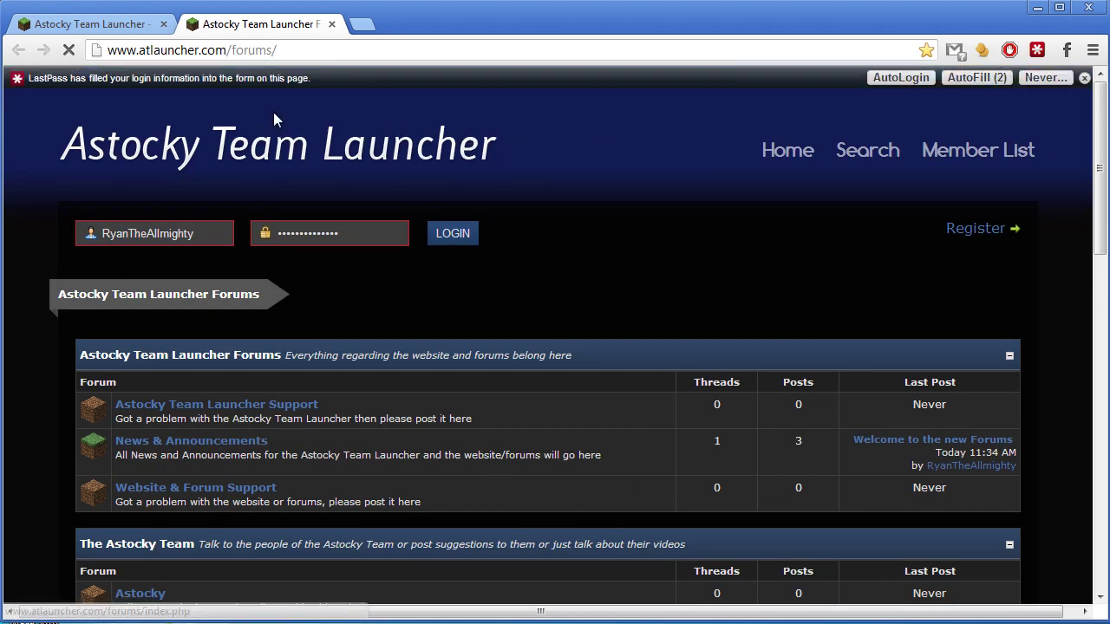
scroll(555, 316, down, 2)
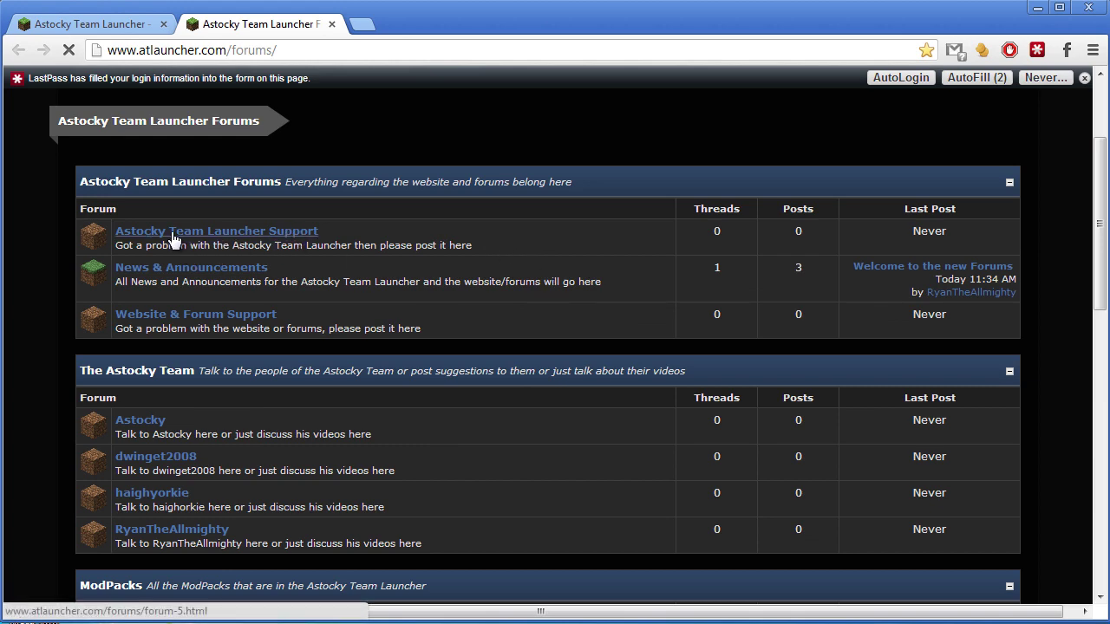
Check the Astocky Team Launcher Support forum in its own tab, and close the forum tabs after viewing the ModPacks section.
middle_click(236, 238)
click(397, 24)
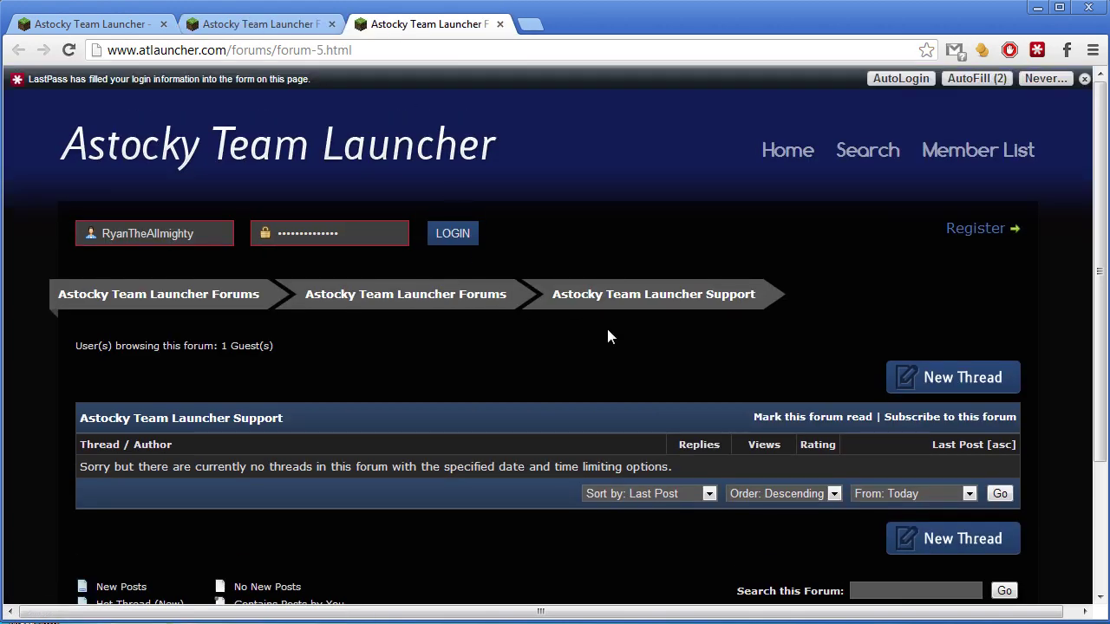
click(499, 24)
scroll(397, 349, down, 4)
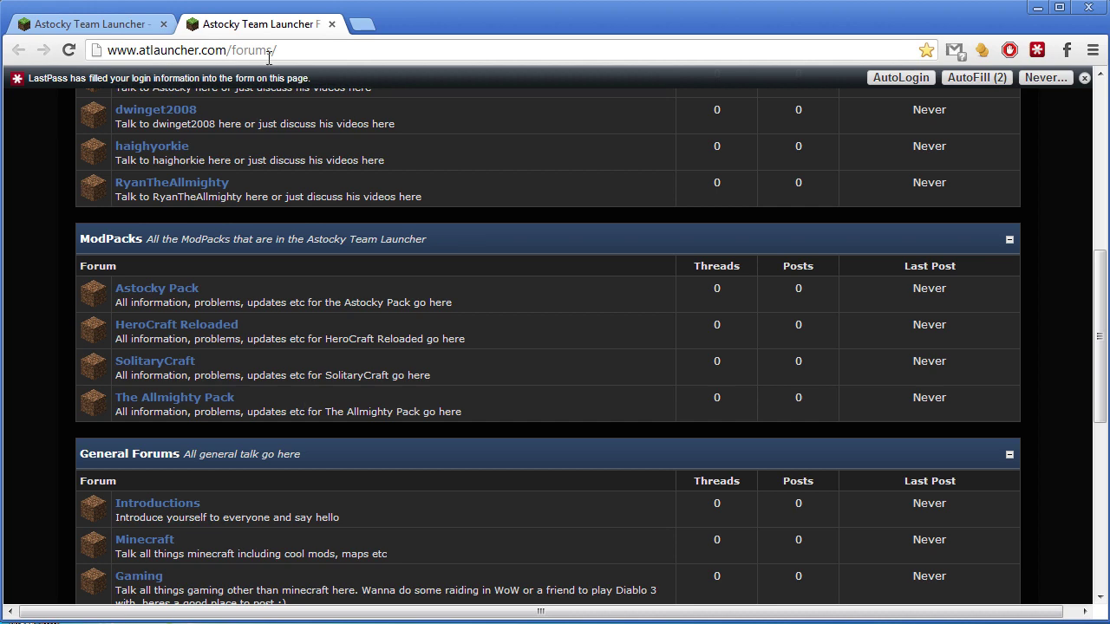
middle_click(270, 26)
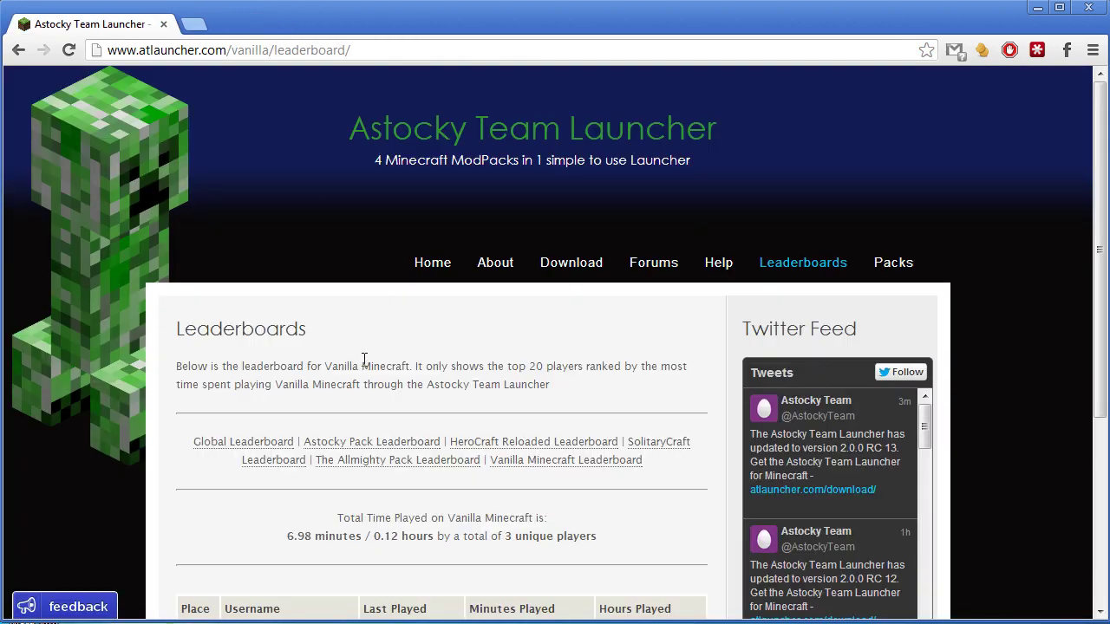
Open the website's feedback form, view its Contact support and Give feedback options, and close it.
click(72, 610)
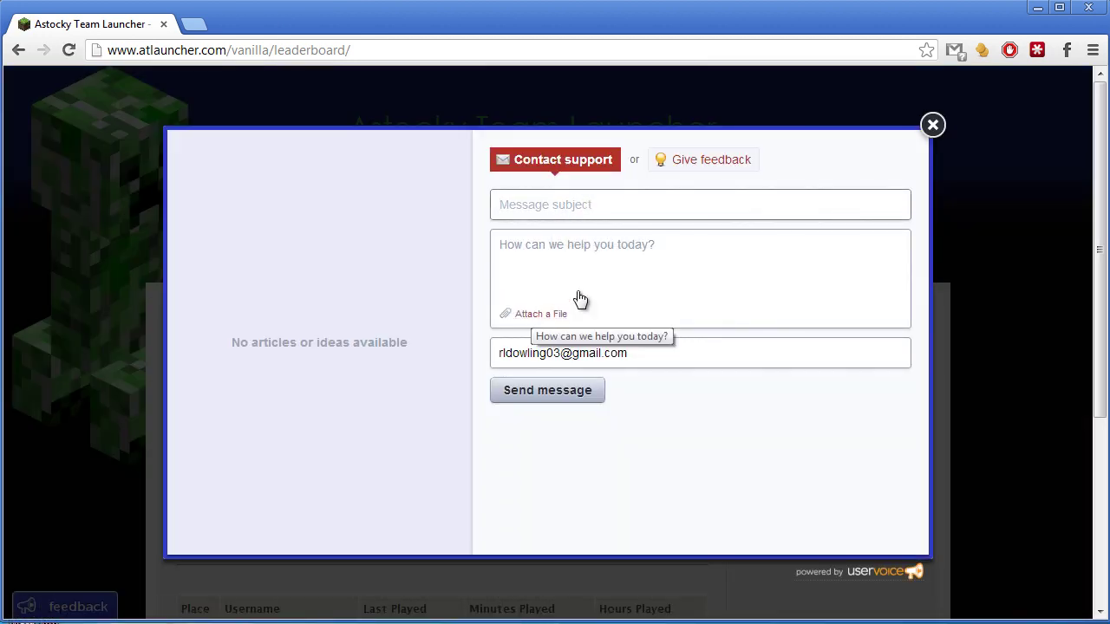
click(687, 164)
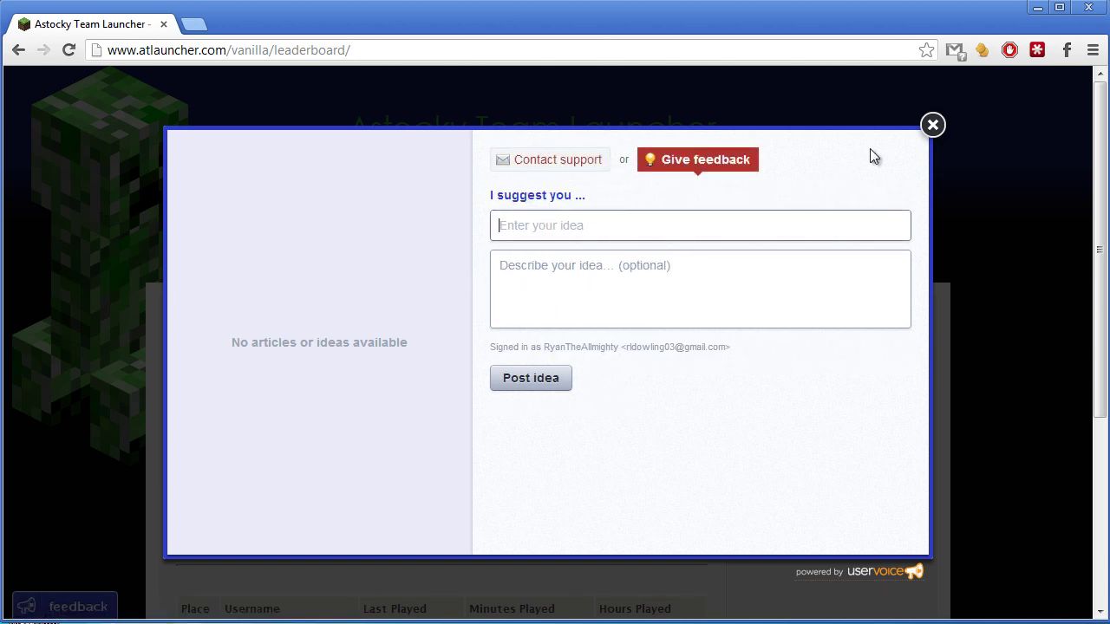
click(931, 125)
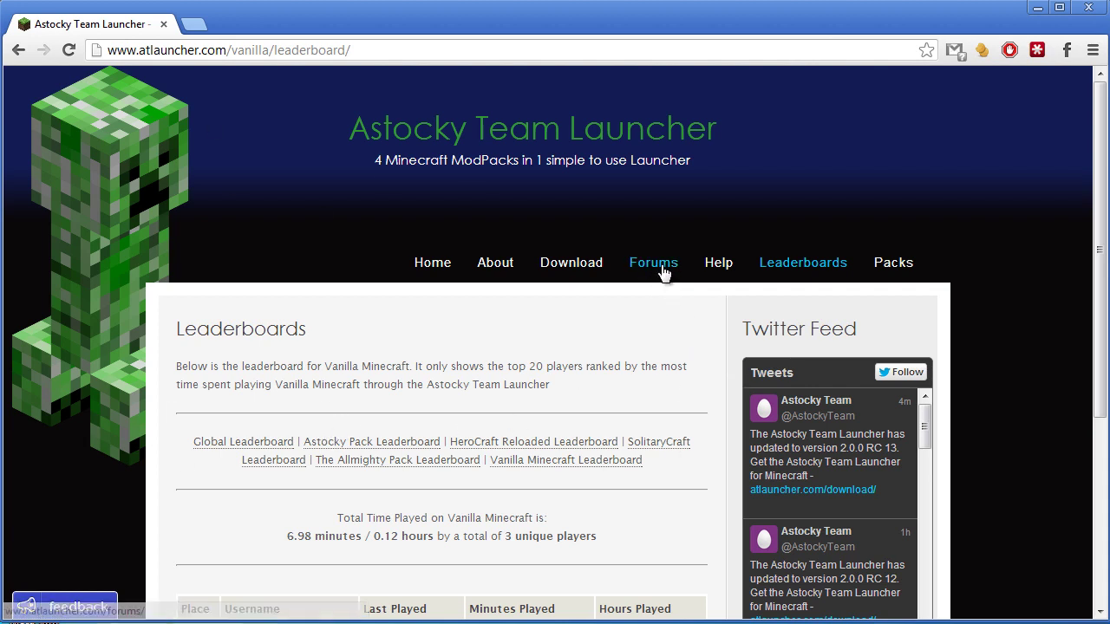
Open the website's Download page and examine the latest launcher version and the release candidate changelog.
click(573, 266)
scroll(268, 346, down, 1)
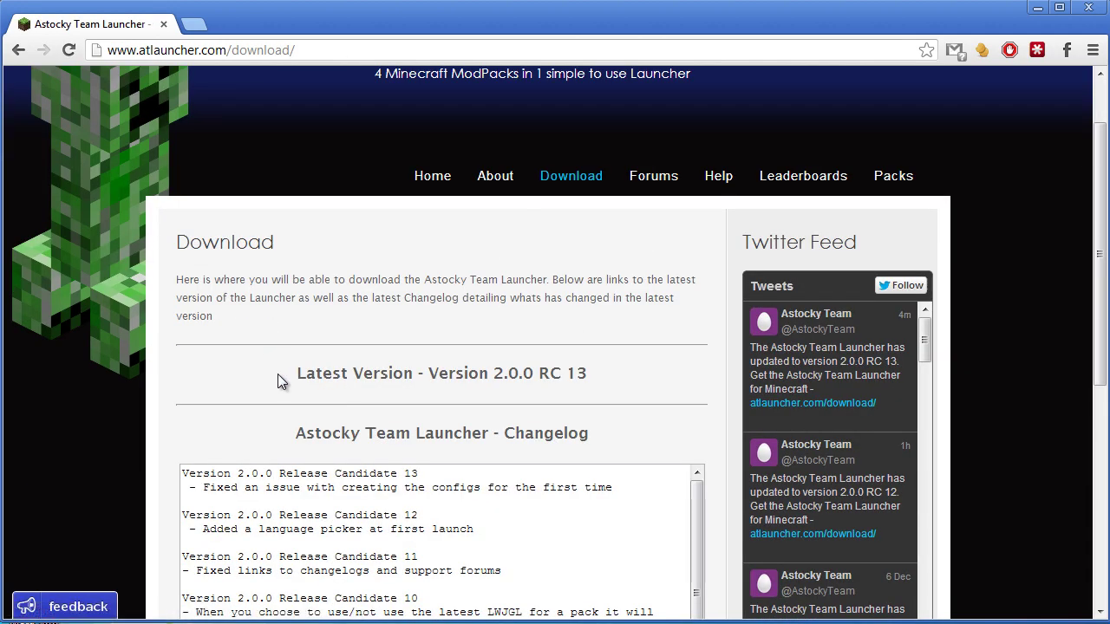
drag(281, 372, 592, 367)
click(595, 374)
scroll(587, 373, down, 2)
scroll(260, 330, down, 1)
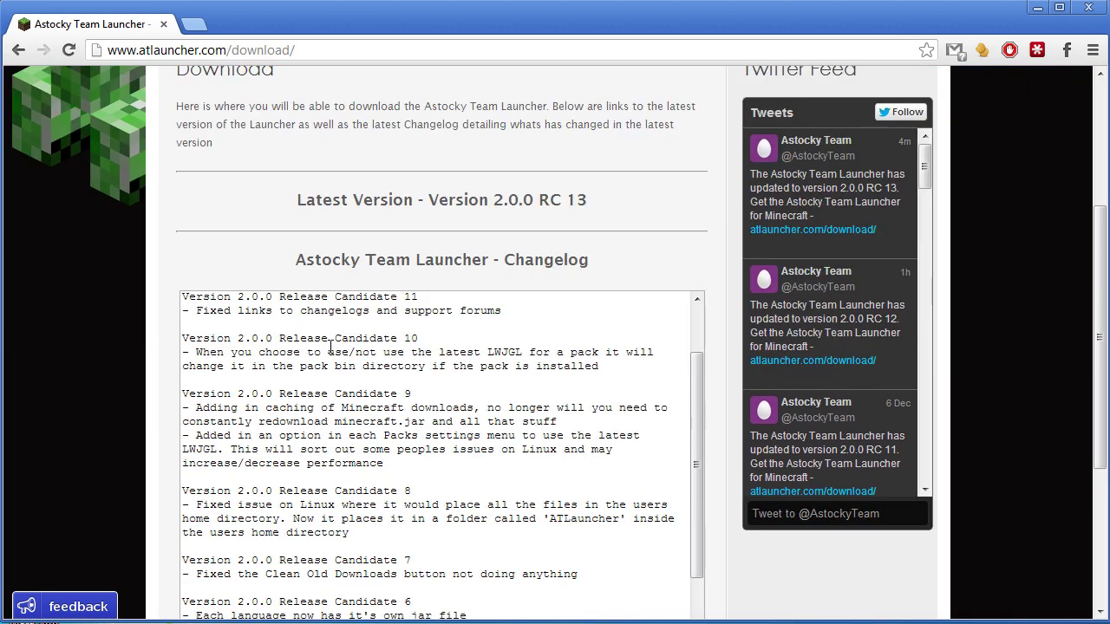
scroll(349, 391, up, 2)
scroll(174, 335, down, 2)
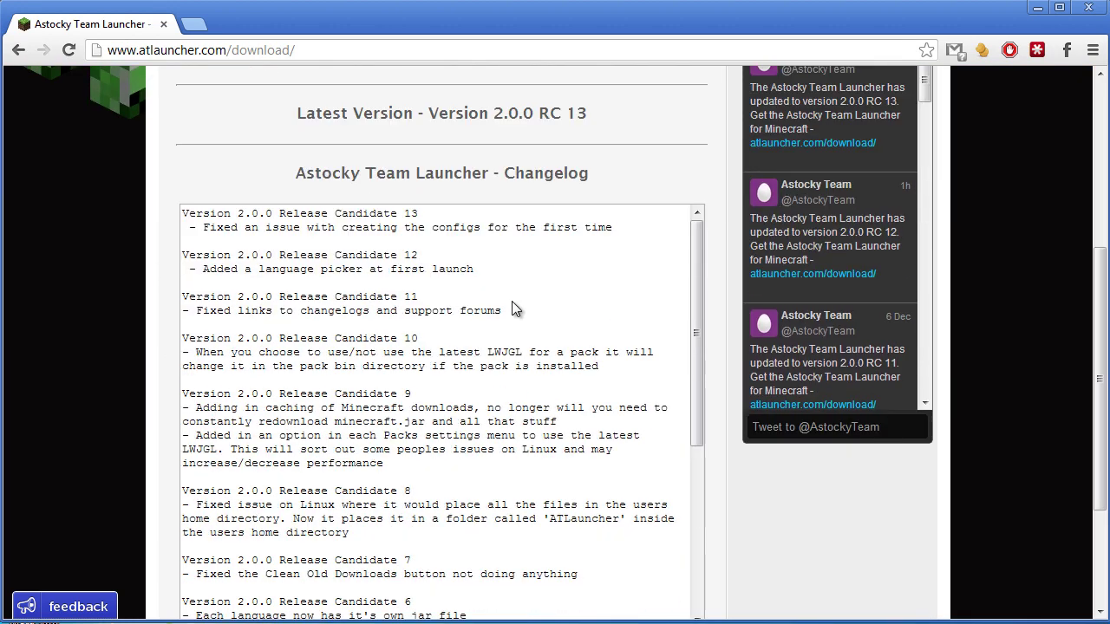
scroll(511, 304, down, 5)
scroll(482, 320, down, 3)
scroll(467, 365, up, 7)
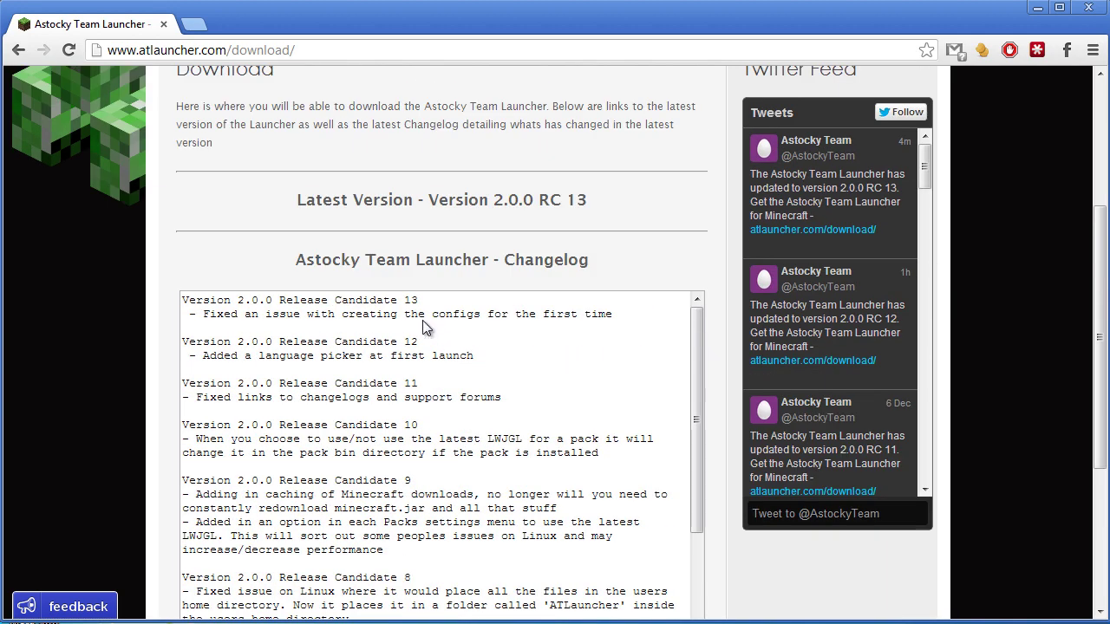
scroll(321, 267, down, 1)
scroll(248, 248, down, 8)
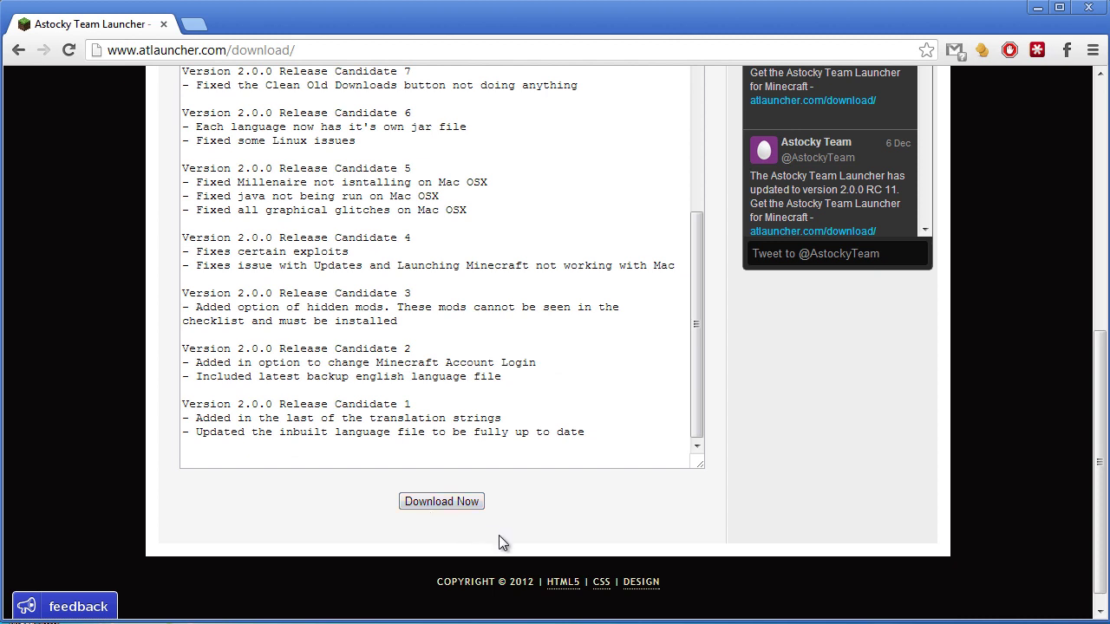
Download the launcher and save it as Astocky Team Launcher.jar in the ATLauncher folder on the Desktop.
click(459, 504)
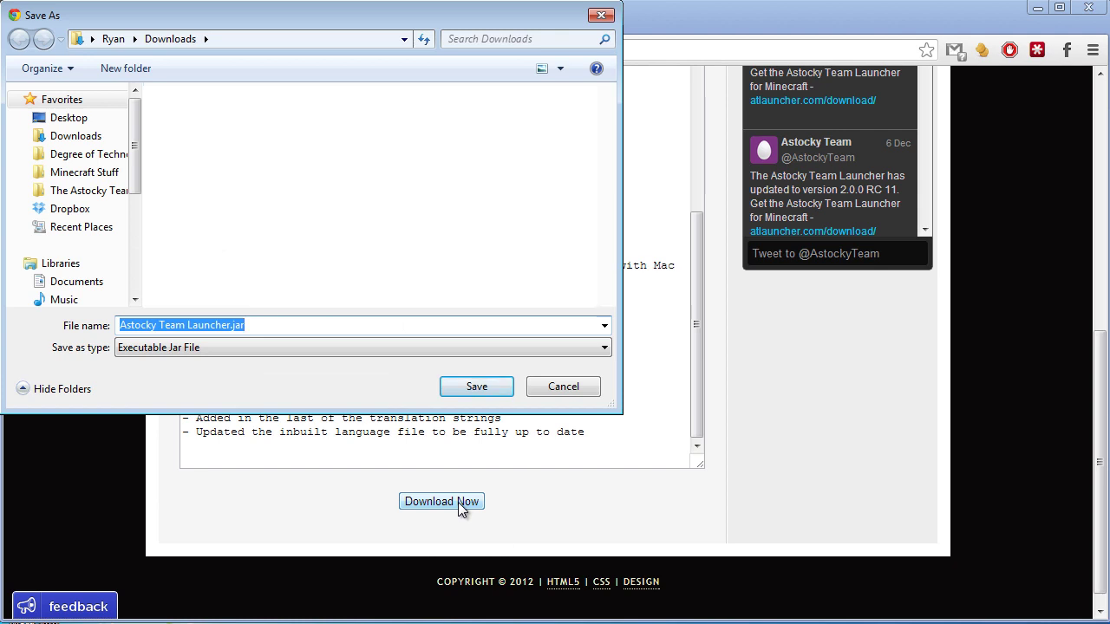
click(68, 117)
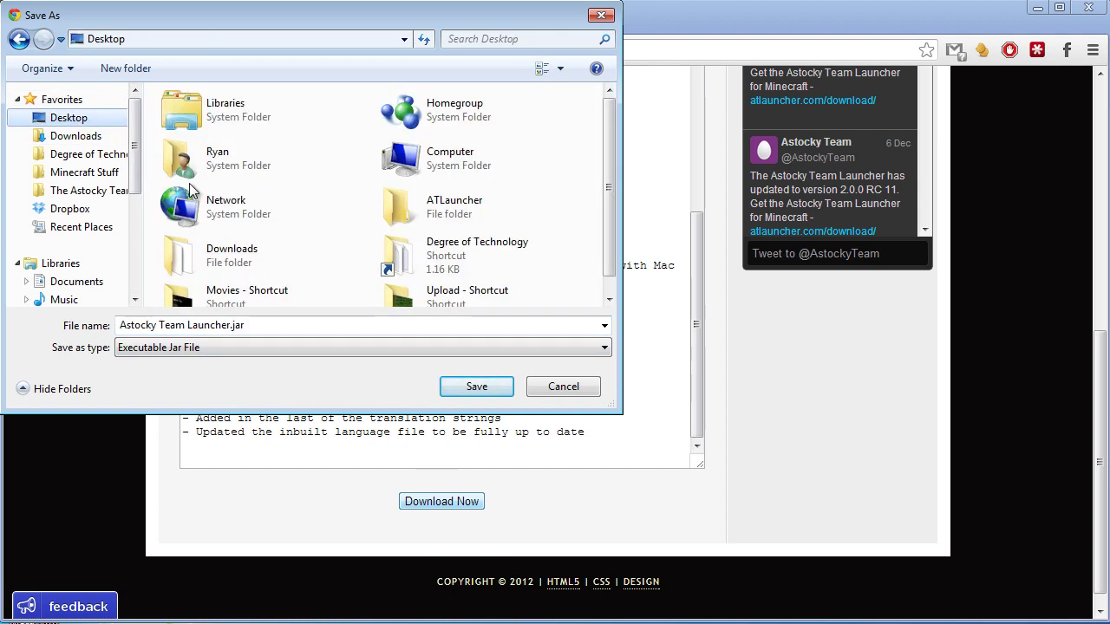
double_click(419, 205)
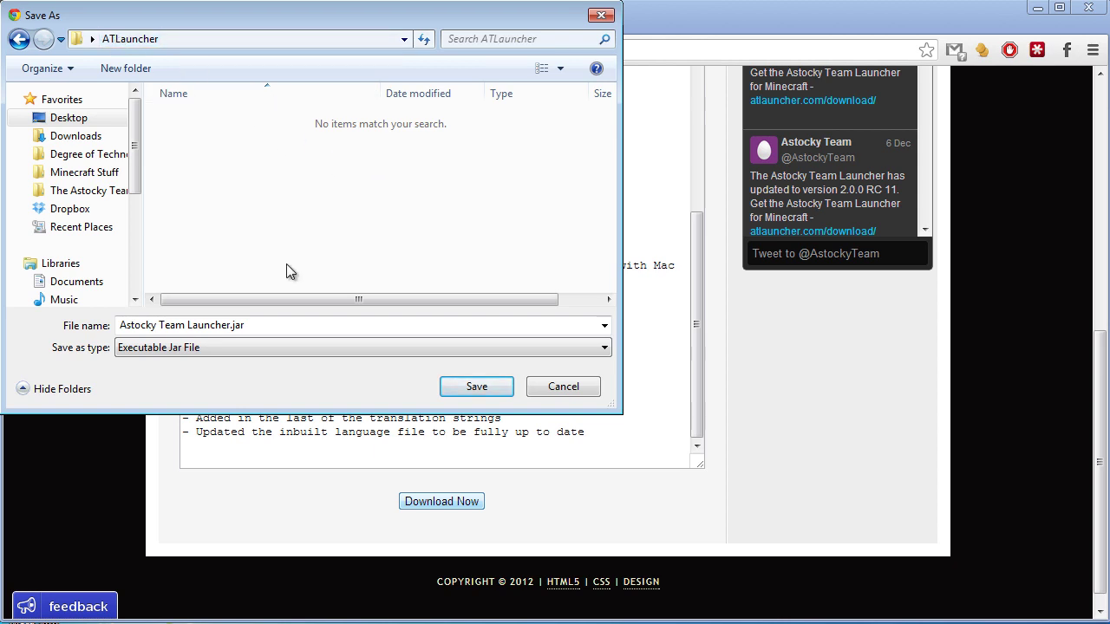
click(491, 390)
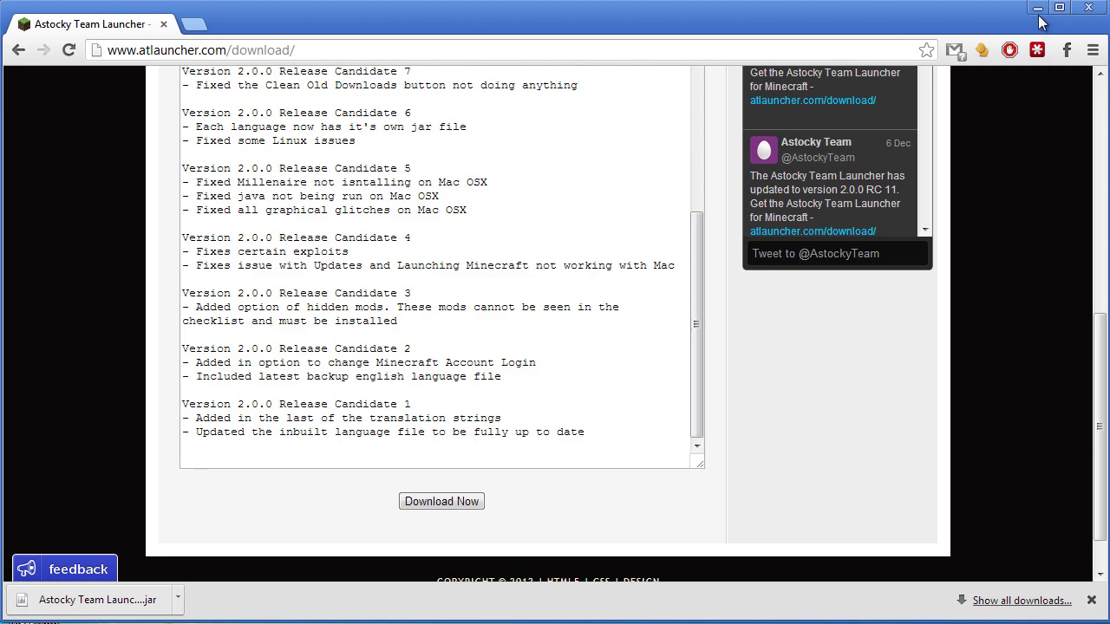
Close the browser, open the ATLauncher folder from the desktop, and run Astocky Team Launcher.jar.
click(1088, 9)
double_click(559, 223)
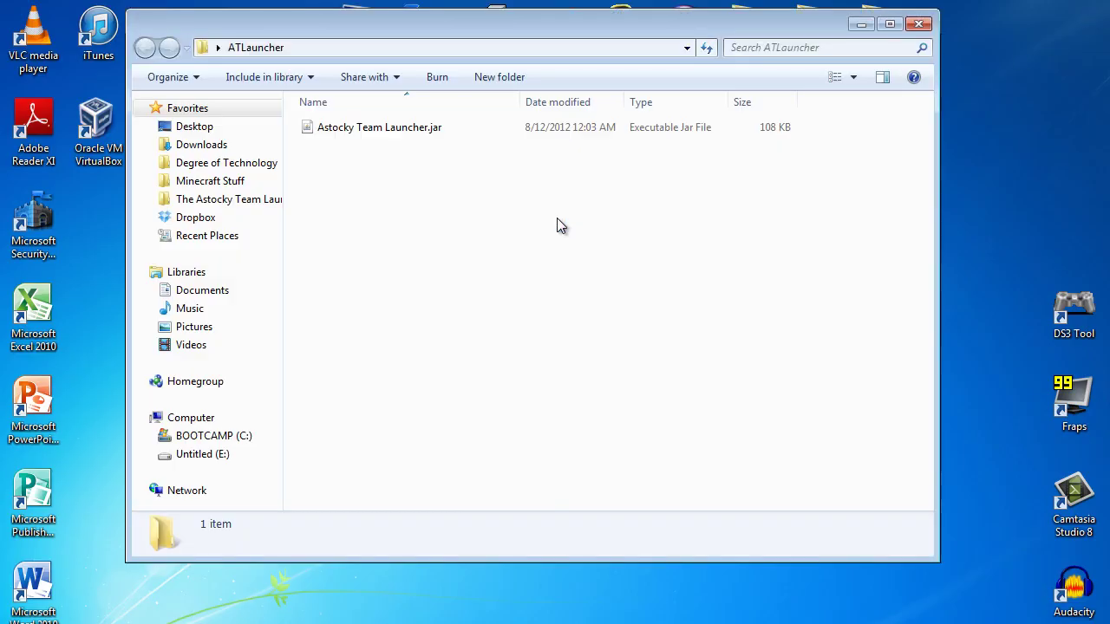
drag(538, 27, 553, 83)
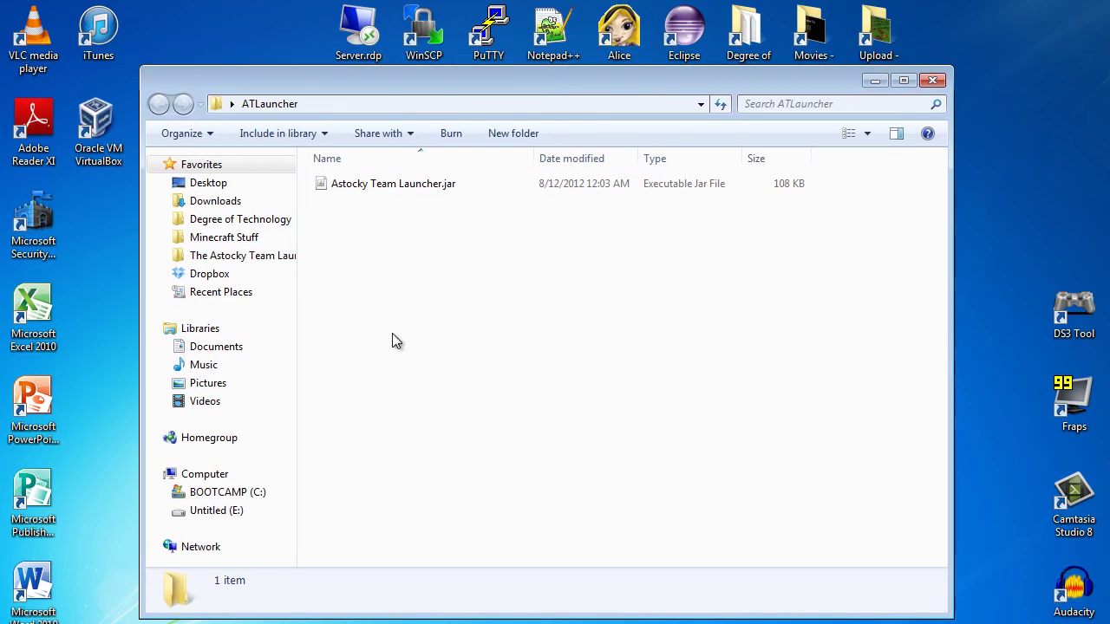
double_click(391, 185)
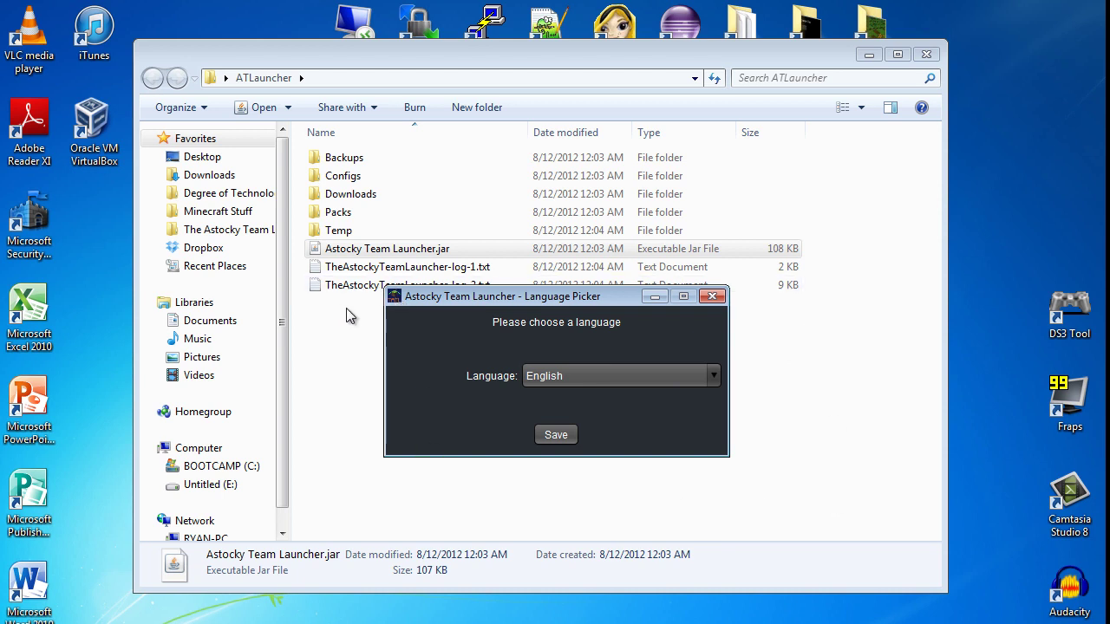
Check the available launcher languages, keep English, and save the language choice.
click(682, 378)
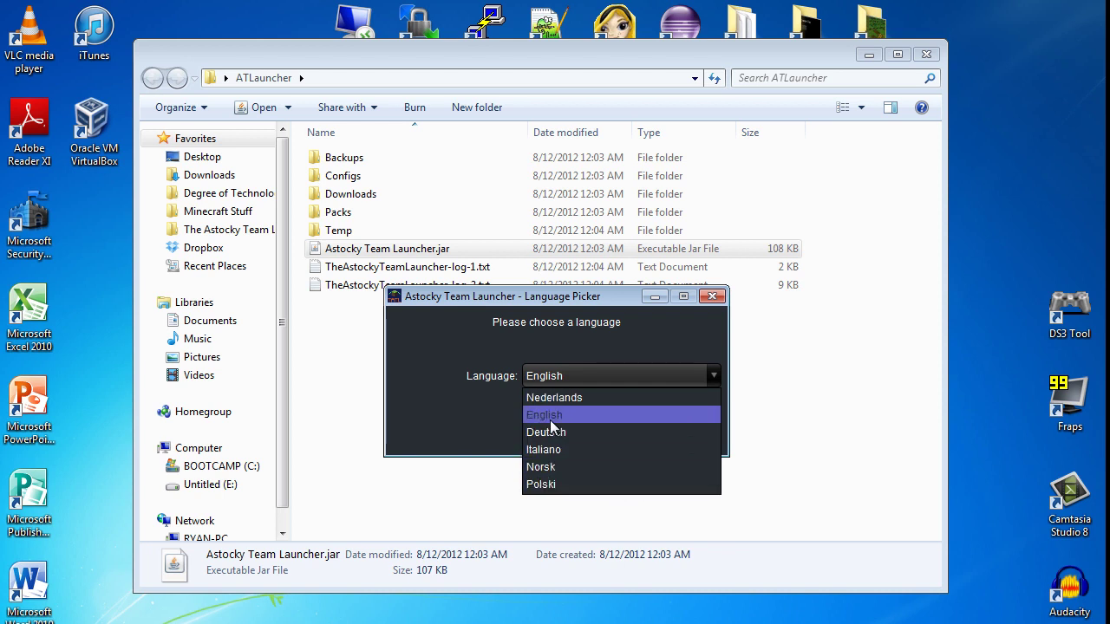
click(606, 375)
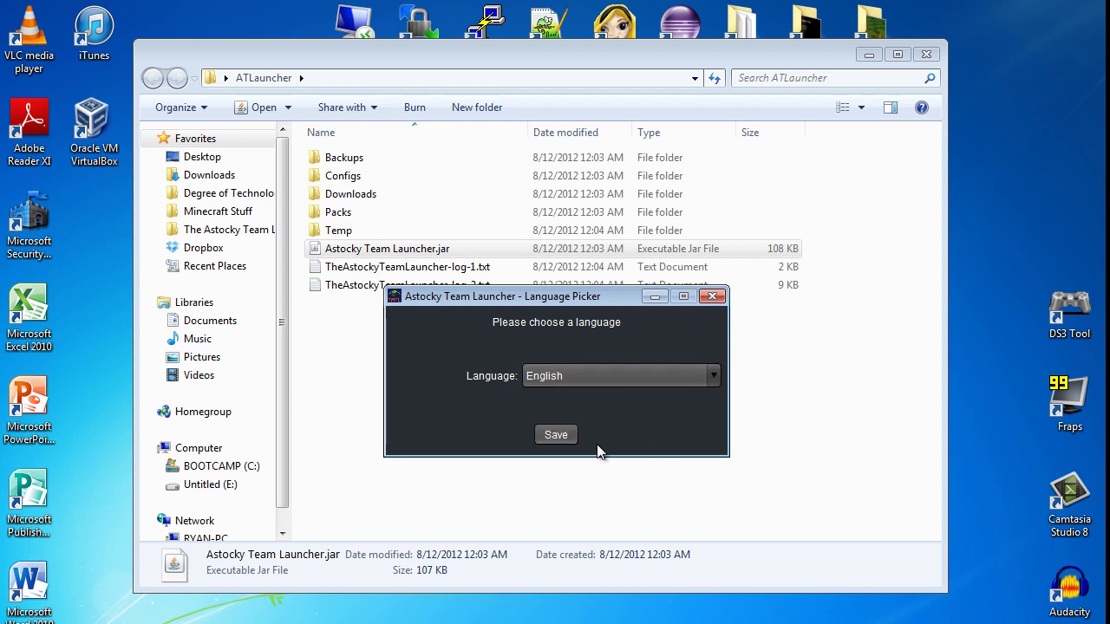
click(568, 444)
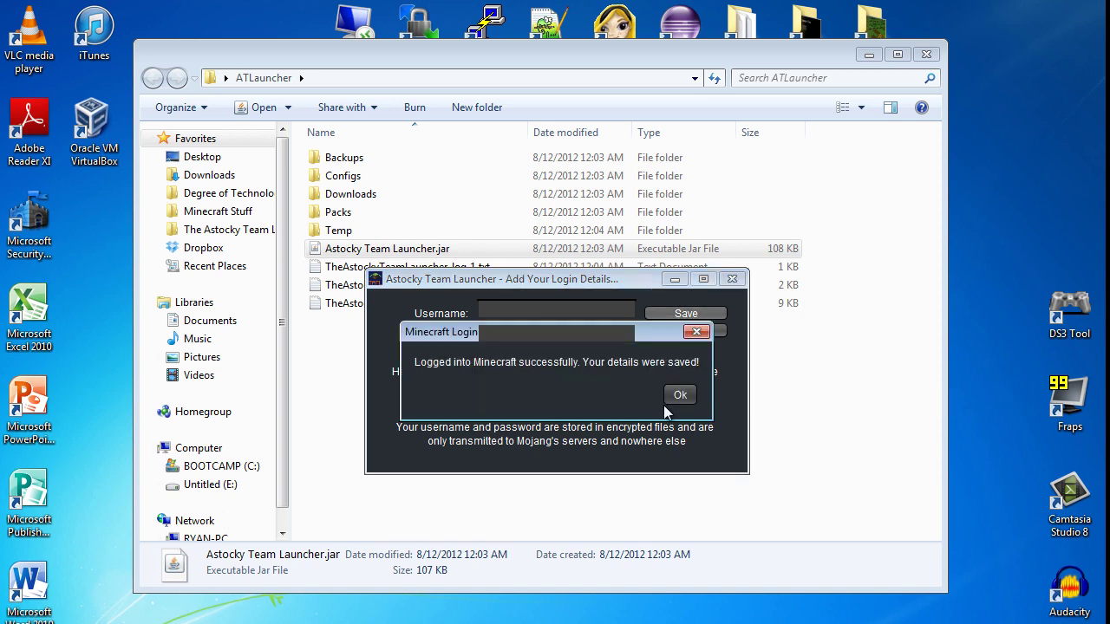
Acknowledge the saved Minecraft login and enable Leaderboards in the launcher.
mouse_move(553, 327)
mouse_down()
mouse_move(559, 356)
mouse_move(557, 344)
mouse_up()
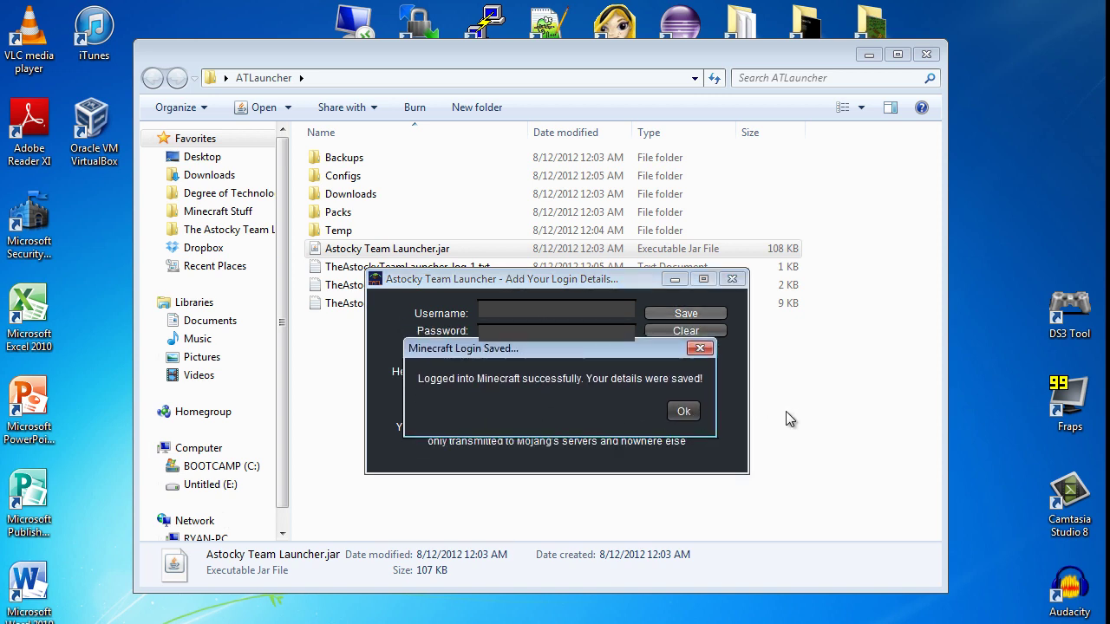
click(684, 413)
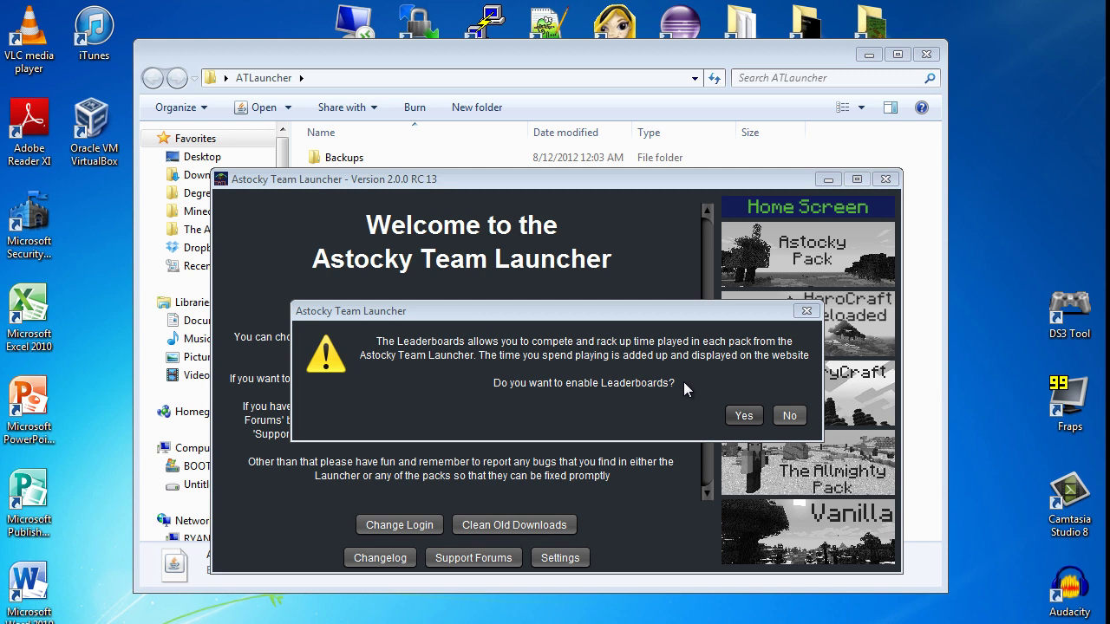
click(742, 414)
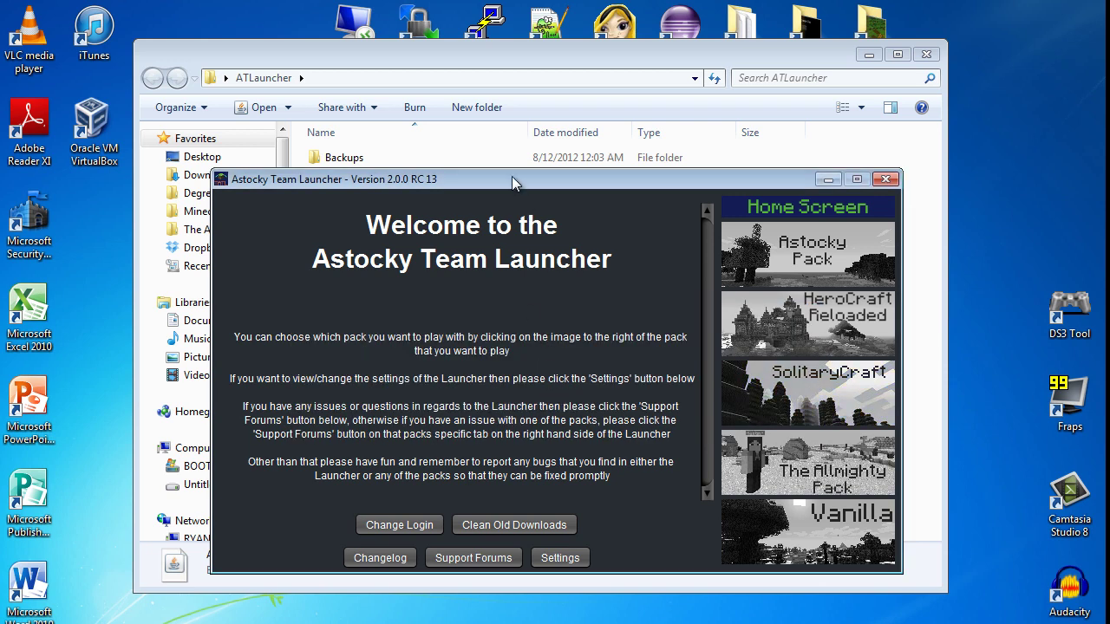
Minimize the ATLauncher folder window and move the launcher window slightly higher on the desktop.
drag(511, 178, 511, 165)
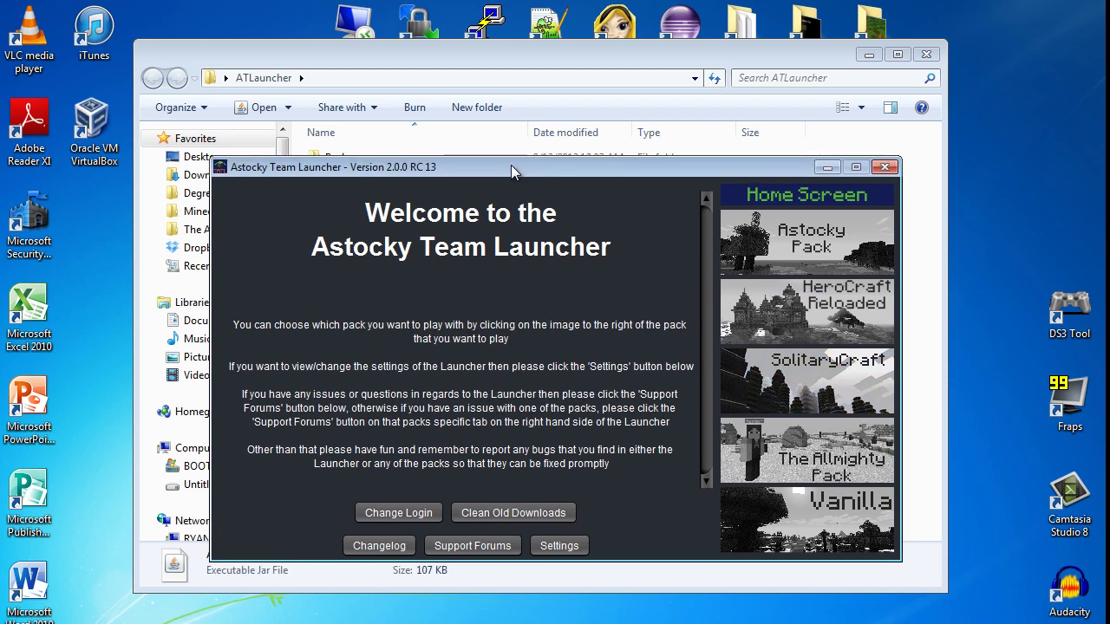
click(868, 56)
drag(601, 168, 603, 156)
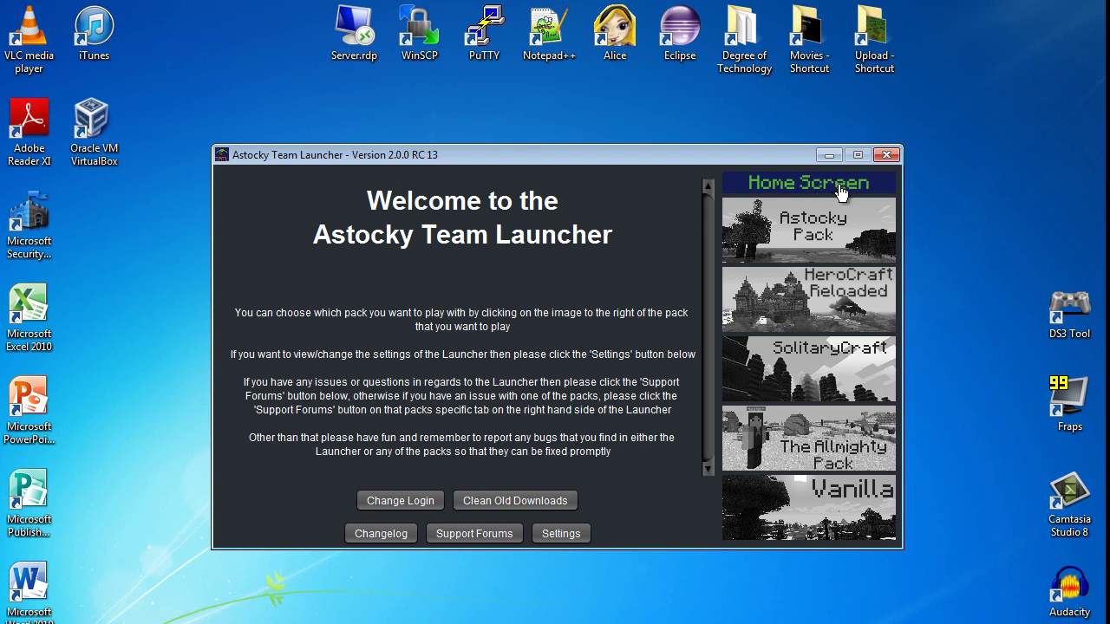
Look through the Astocky Pack, HeroCraft Reloaded, SolitaryCraft, The Allmighty Pack and Vanilla pages, and return to the Home Screen.
click(828, 225)
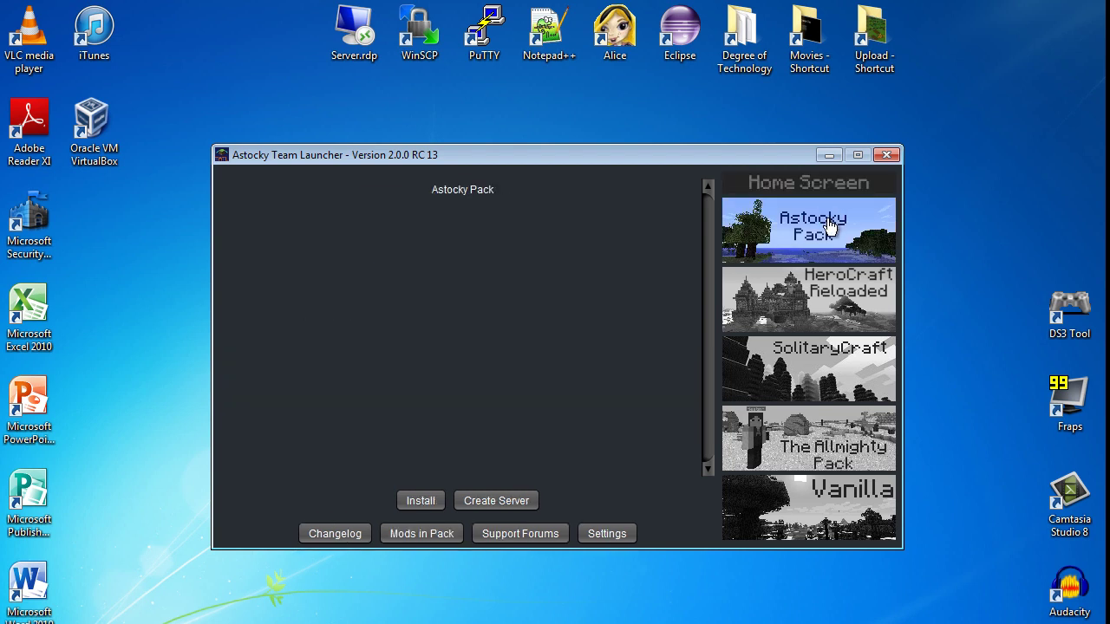
click(820, 305)
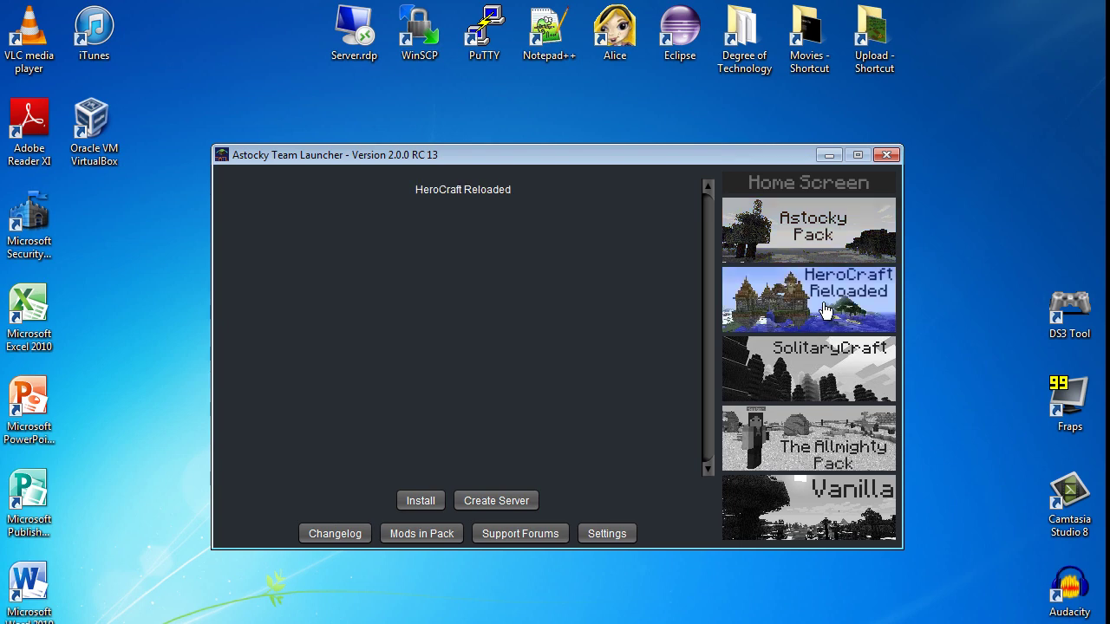
click(831, 373)
click(837, 431)
click(845, 505)
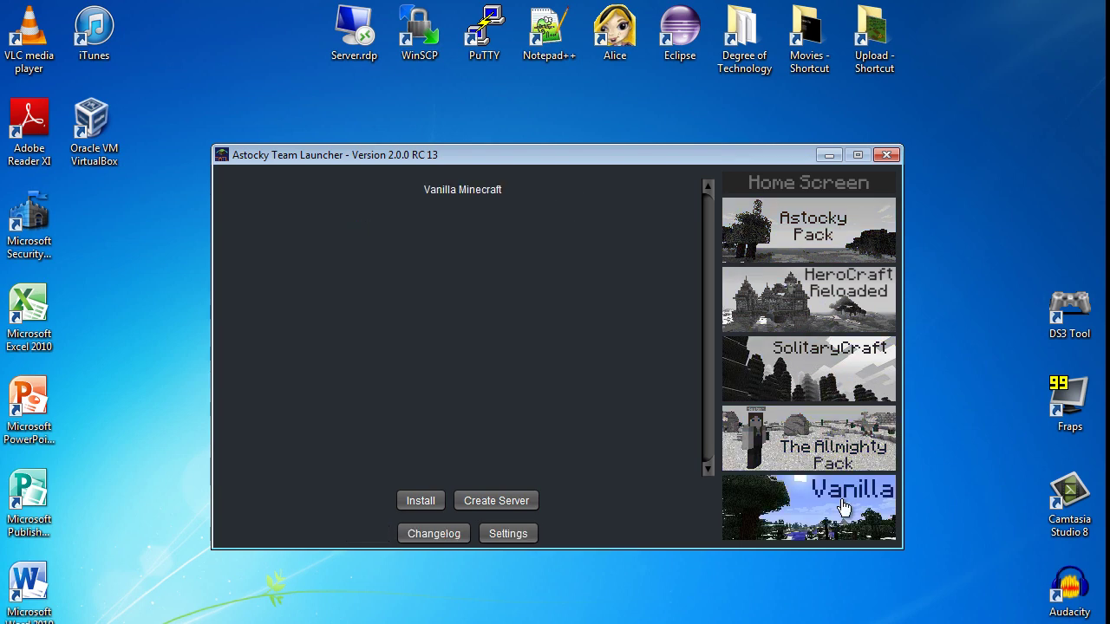
click(827, 249)
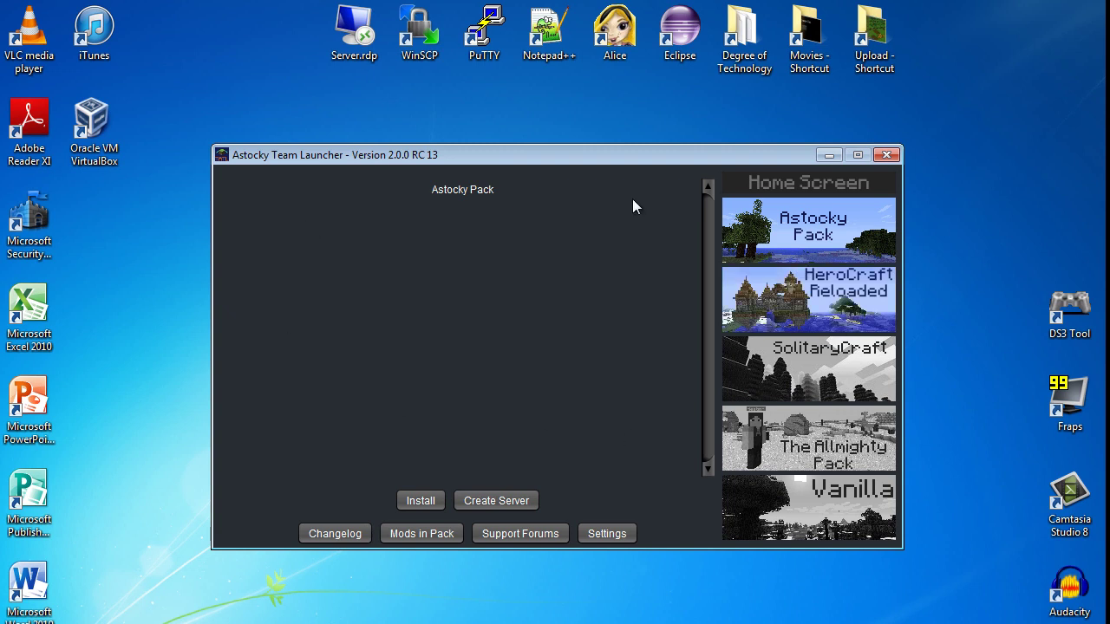
click(823, 321)
click(830, 375)
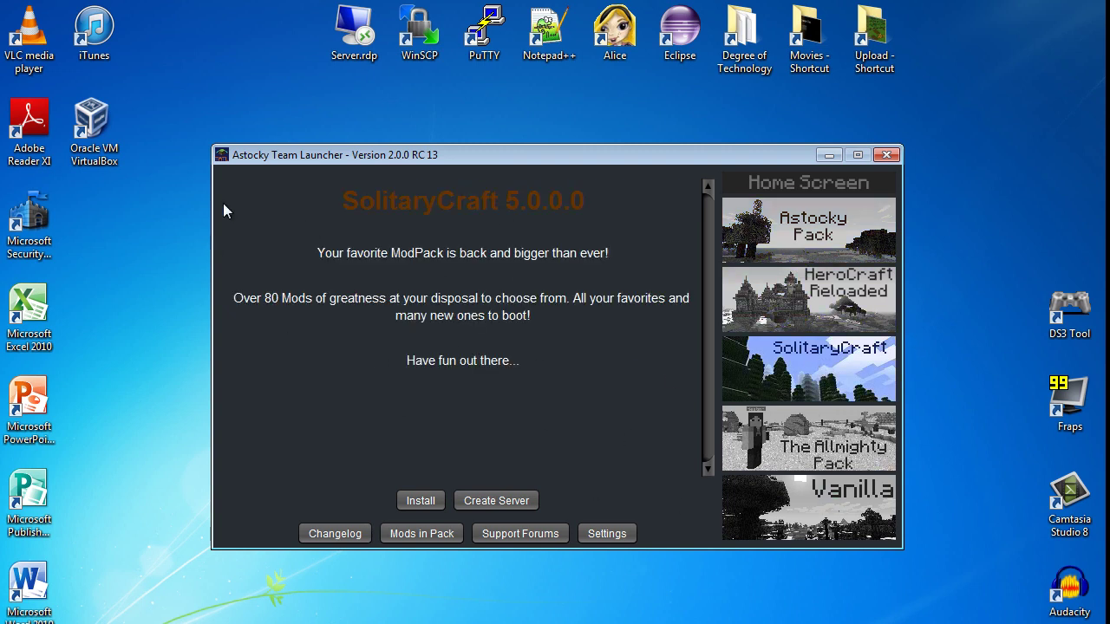
click(830, 444)
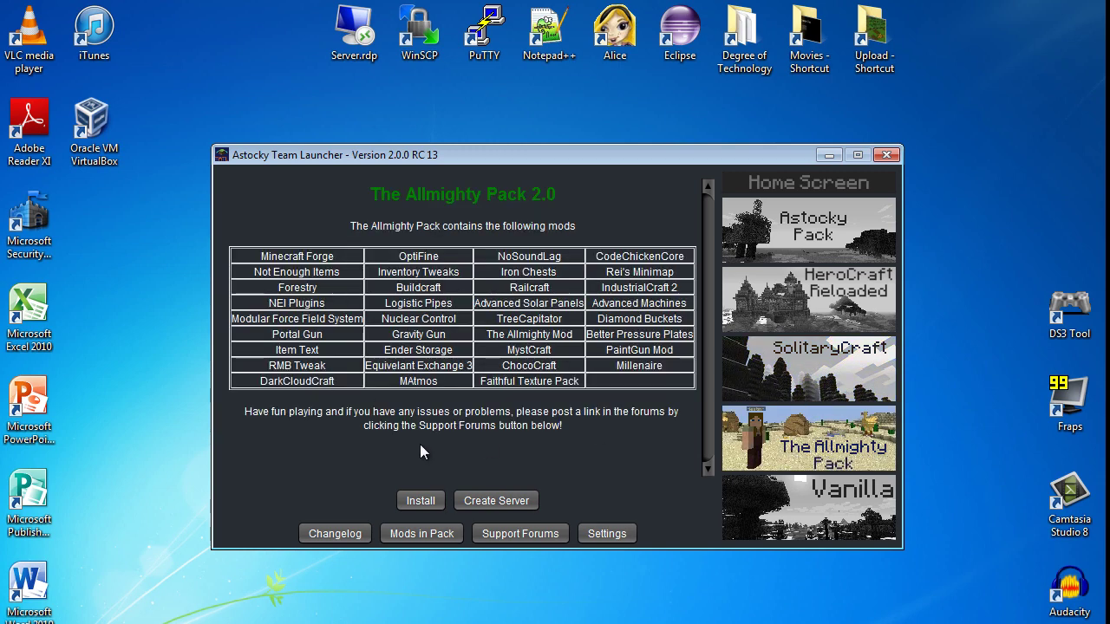
click(832, 499)
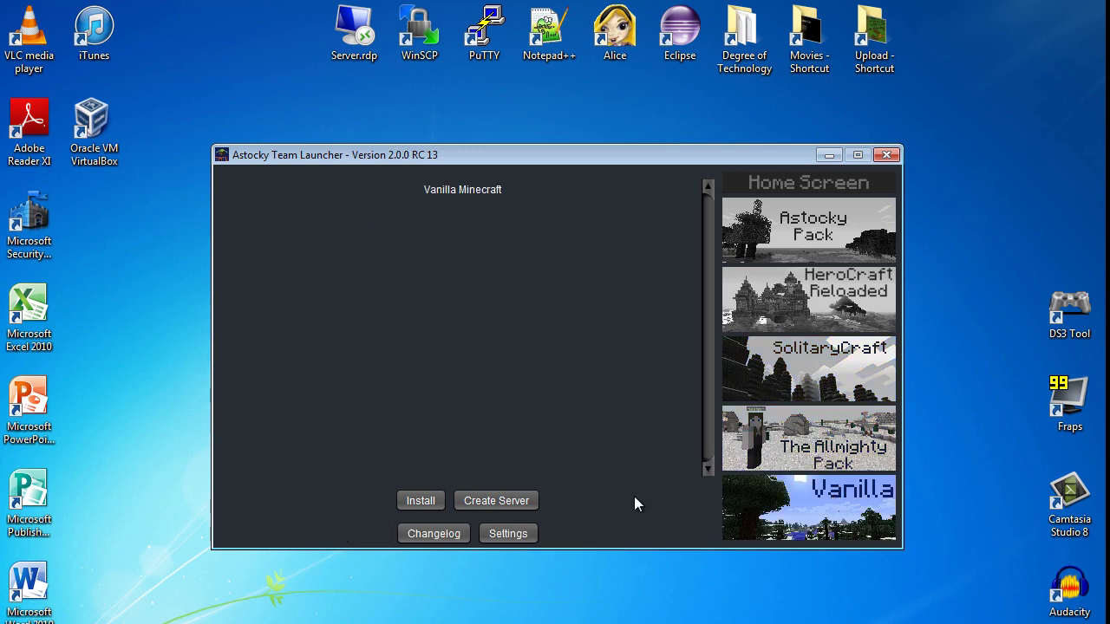
click(788, 193)
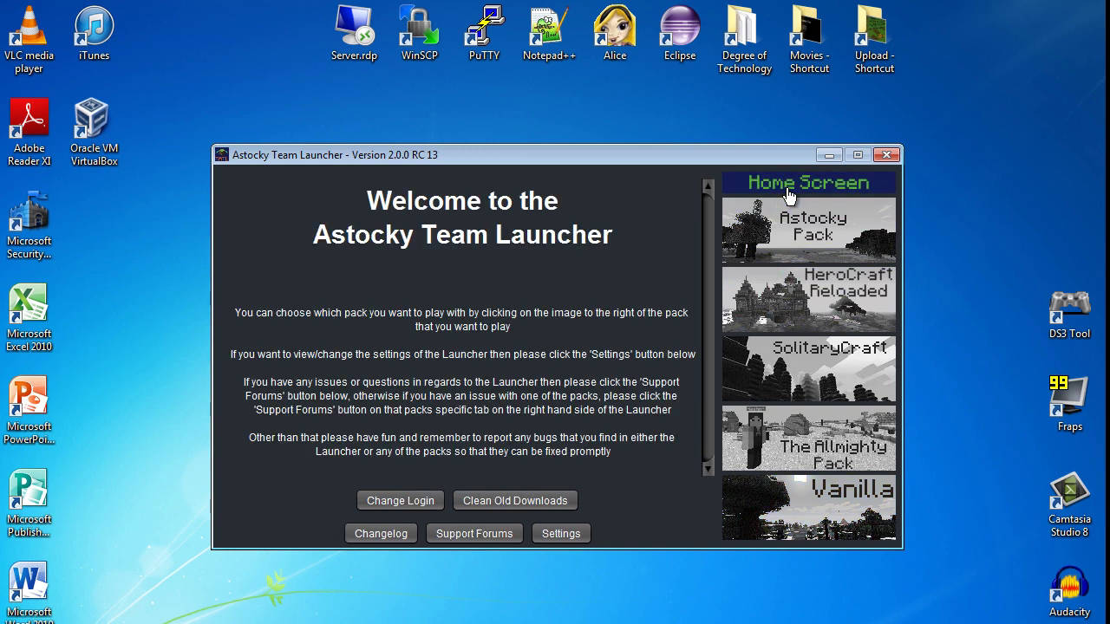
Open the launcher settings, keep the language as English, and set the allocated RAM to 2048 MB.
click(586, 533)
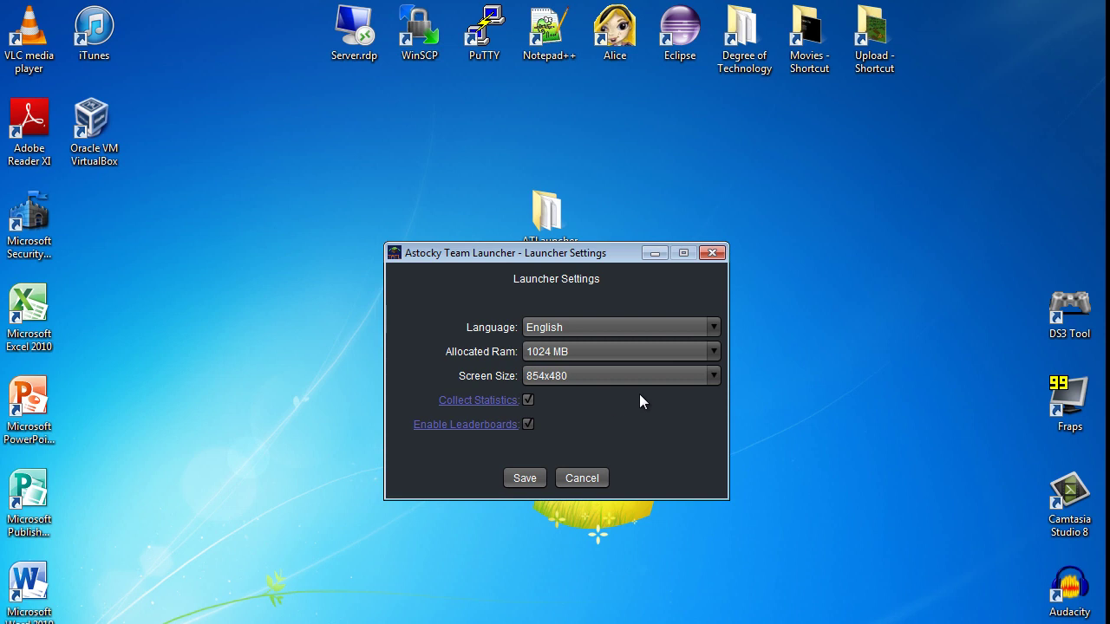
click(541, 330)
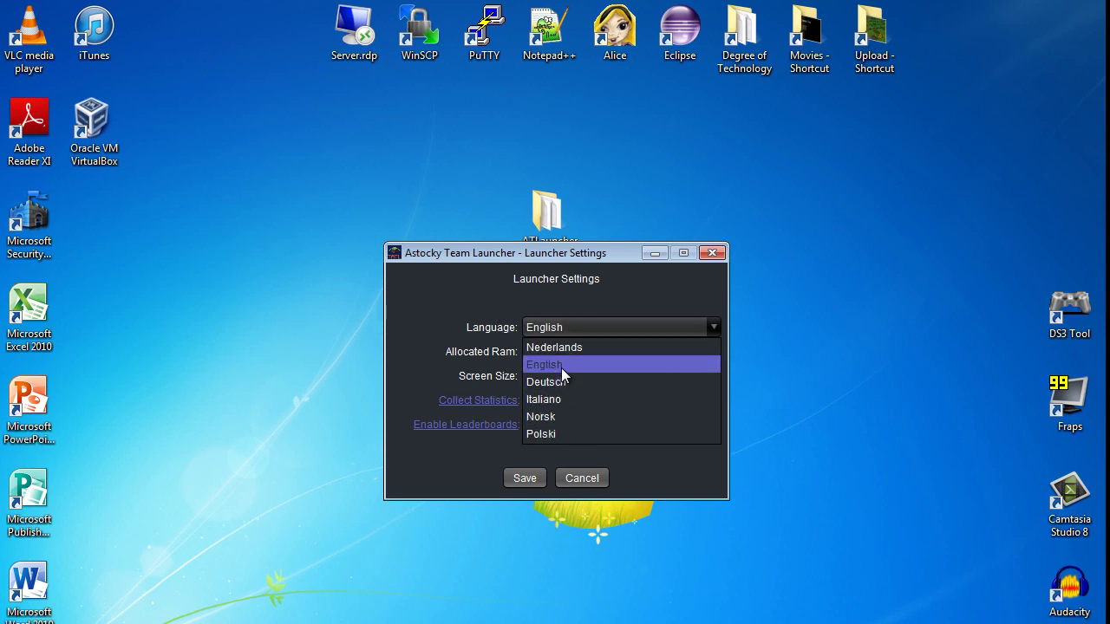
click(563, 370)
click(604, 351)
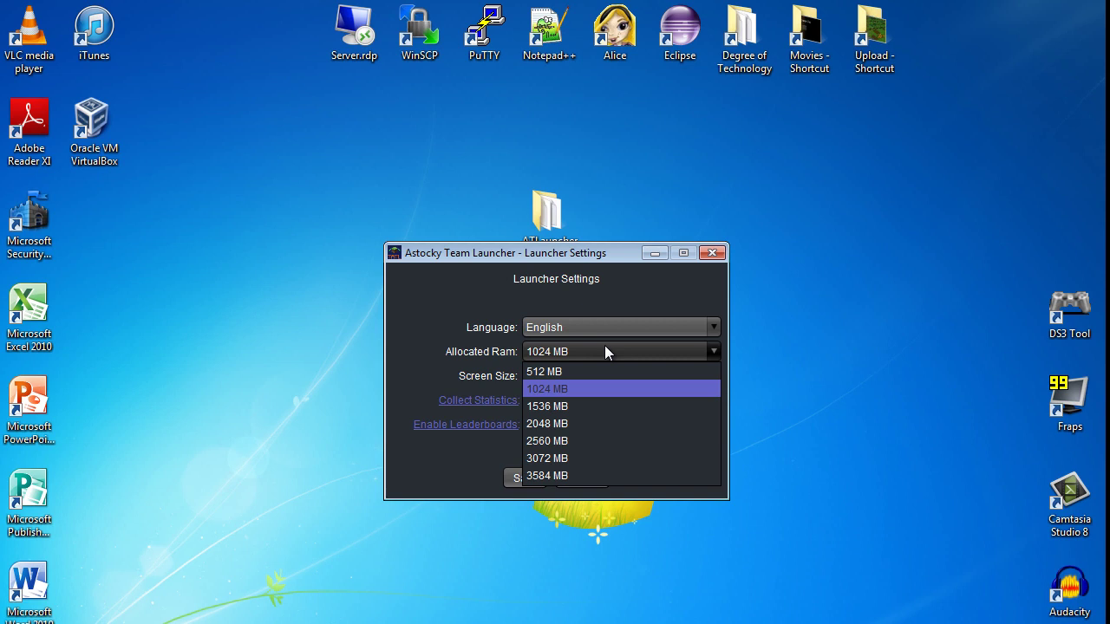
click(566, 425)
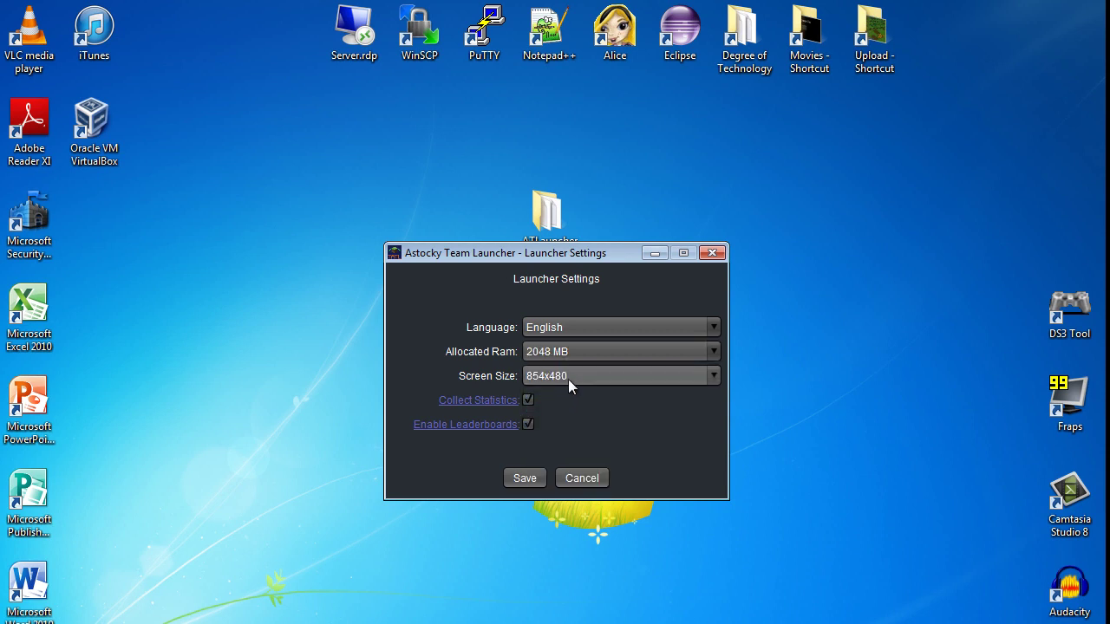
Set the screen size to 1280x720 and save the launcher settings after reading the Leaderboards help page.
click(569, 376)
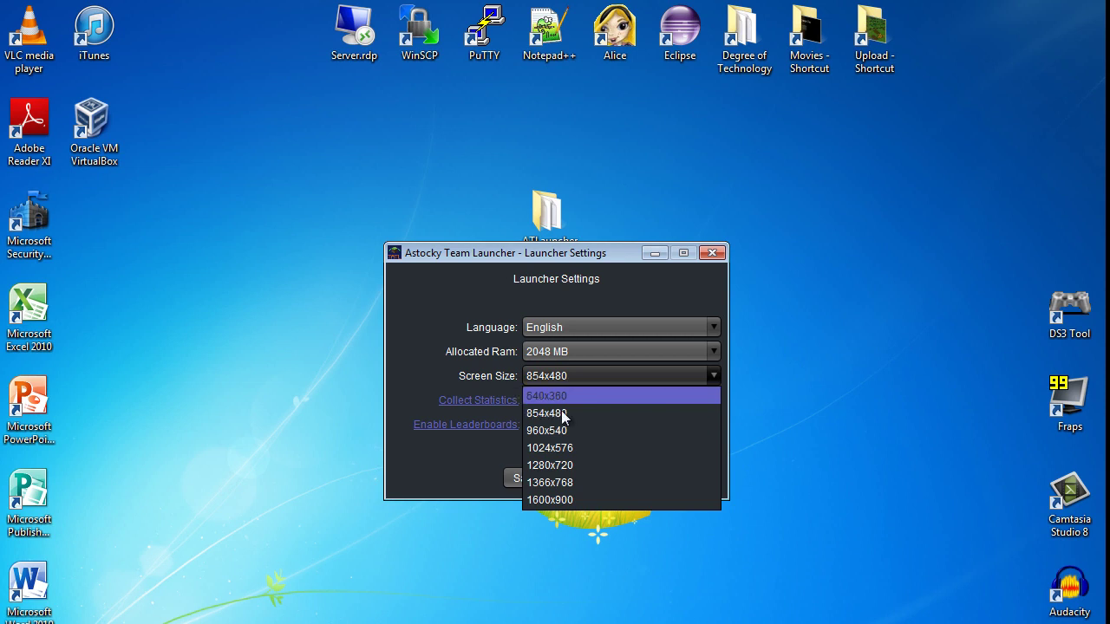
click(574, 466)
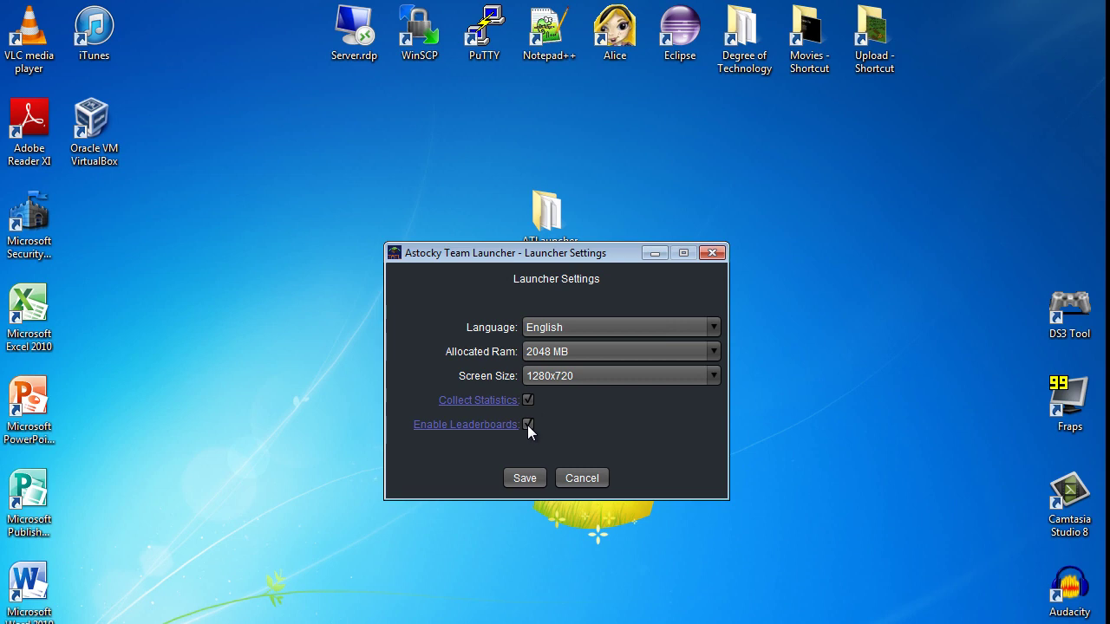
click(459, 423)
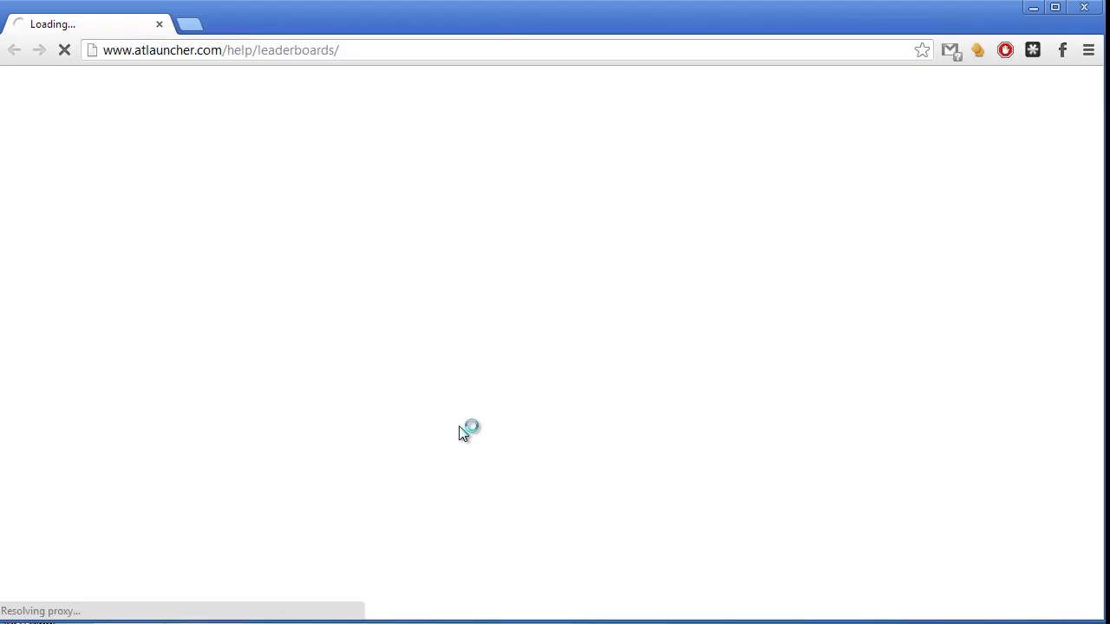
scroll(478, 416, down, 4)
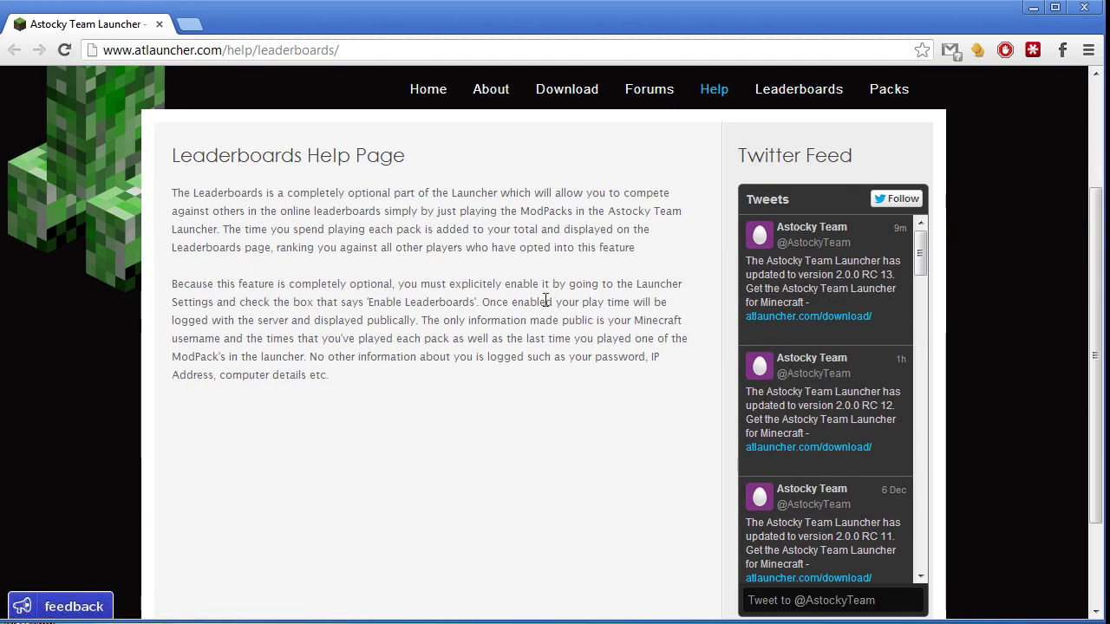
click(1083, 7)
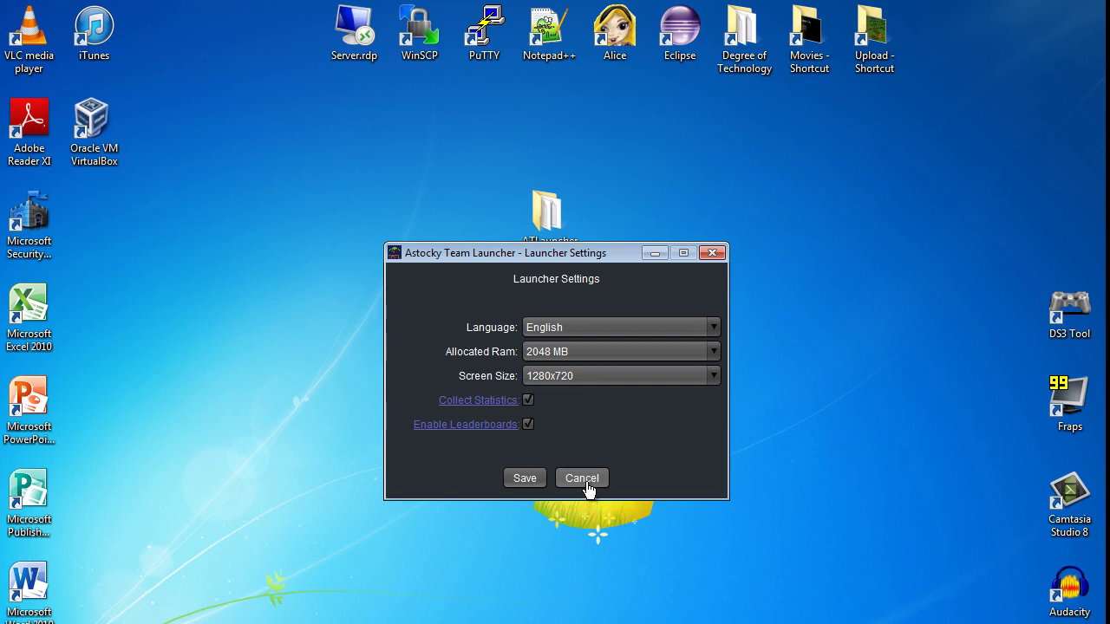
click(540, 481)
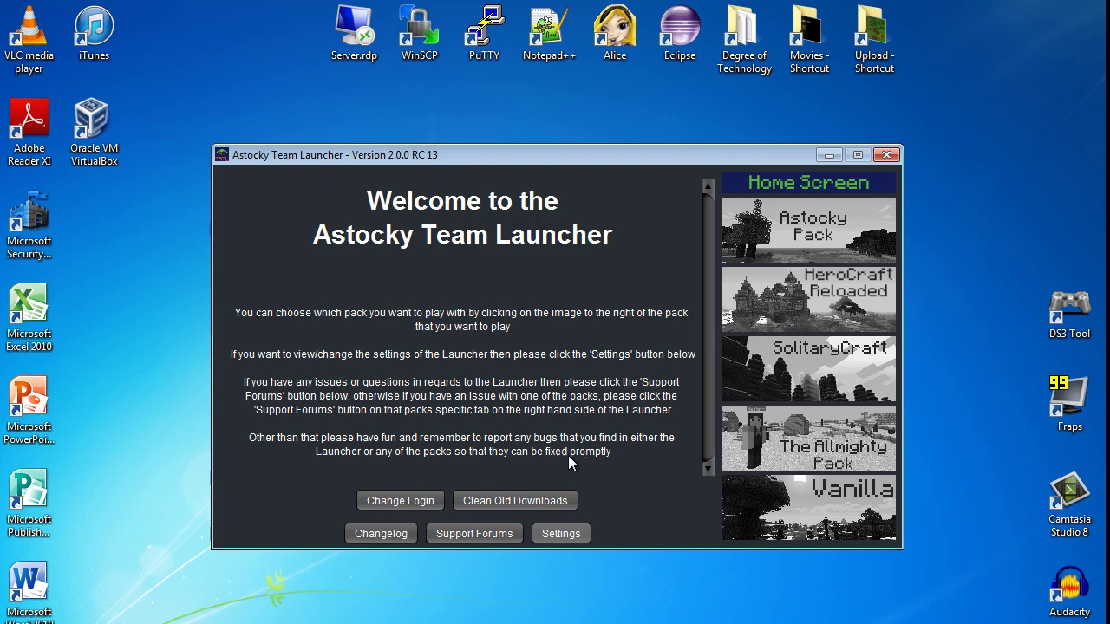
Open the dialog for changing the Minecraft login details and close it without entering anything.
click(397, 502)
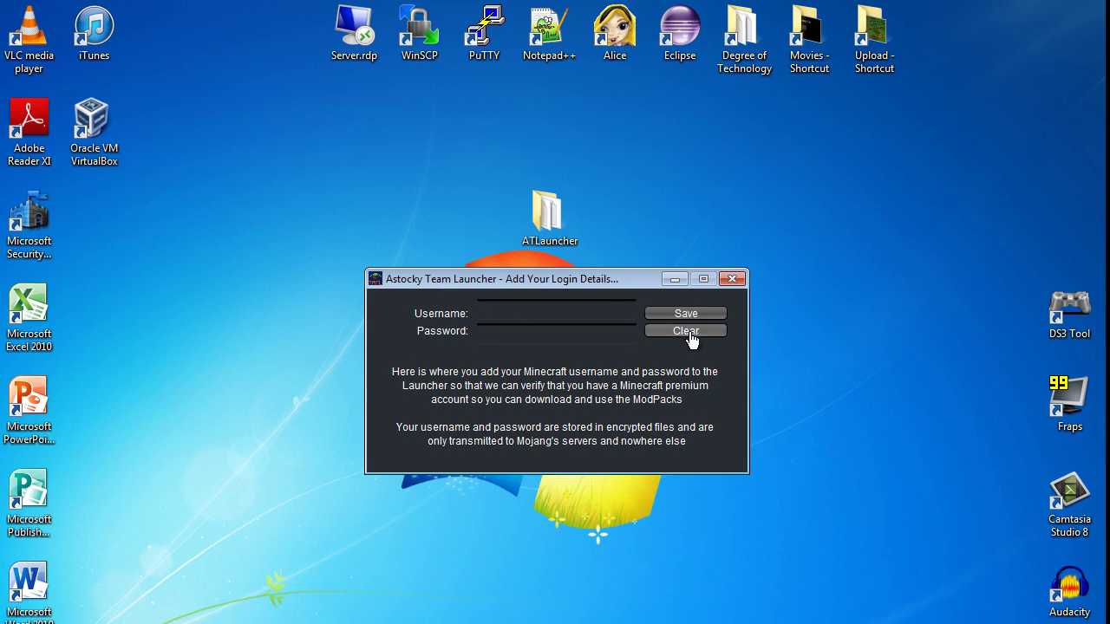
click(733, 280)
Relaunch Astocky Team Launcher.jar from the ATLauncher folder, close the folder window, and move the launcher window slightly higher.
double_click(555, 221)
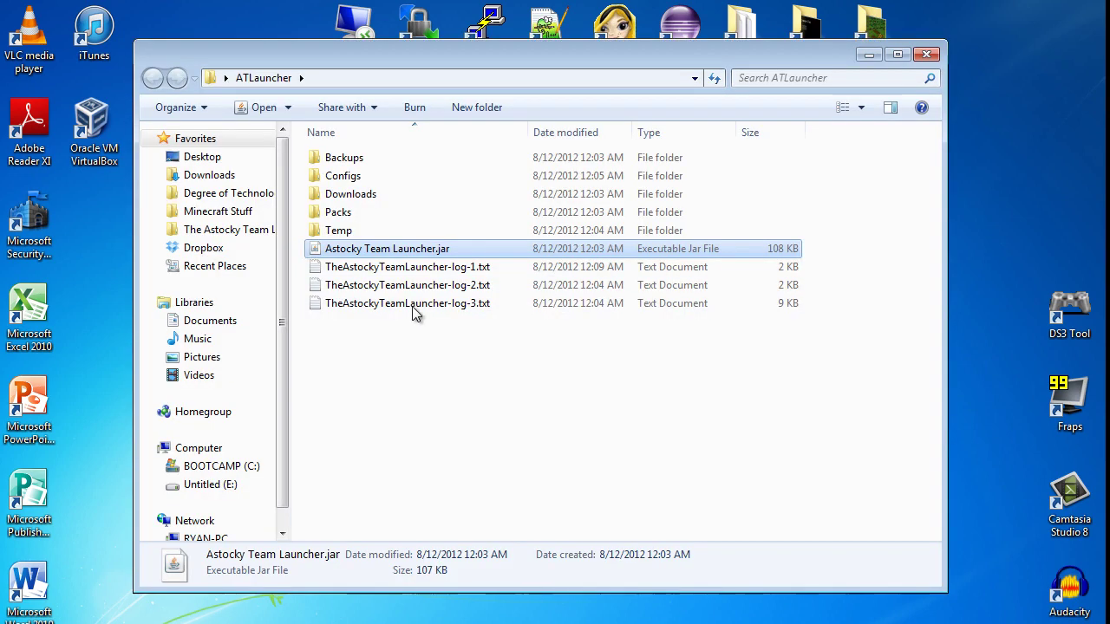
double_click(368, 254)
click(926, 54)
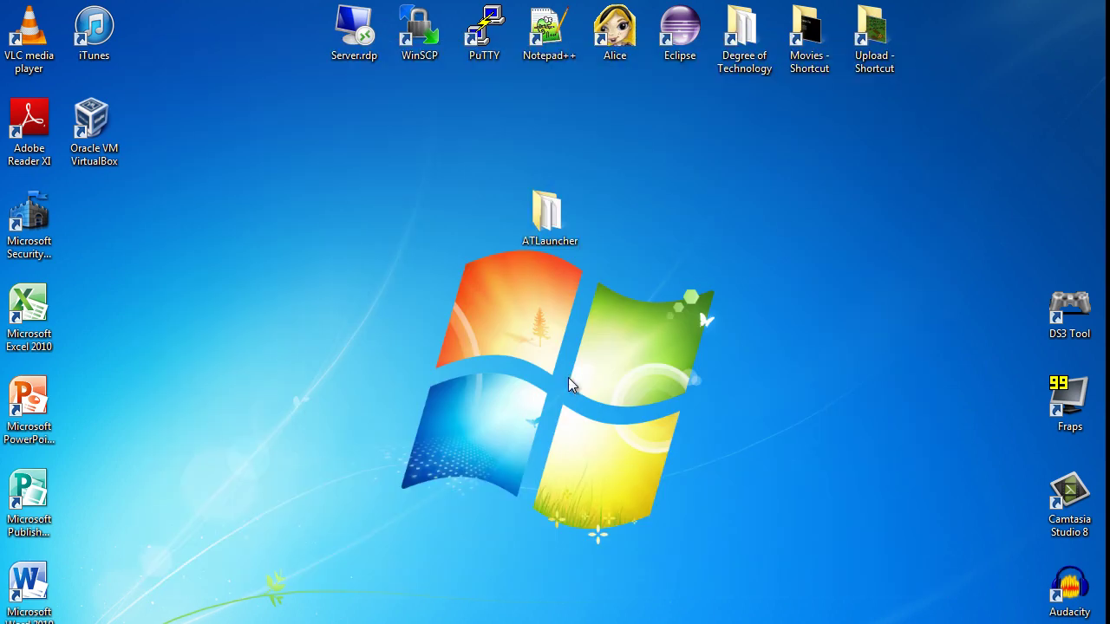
drag(544, 175, 546, 153)
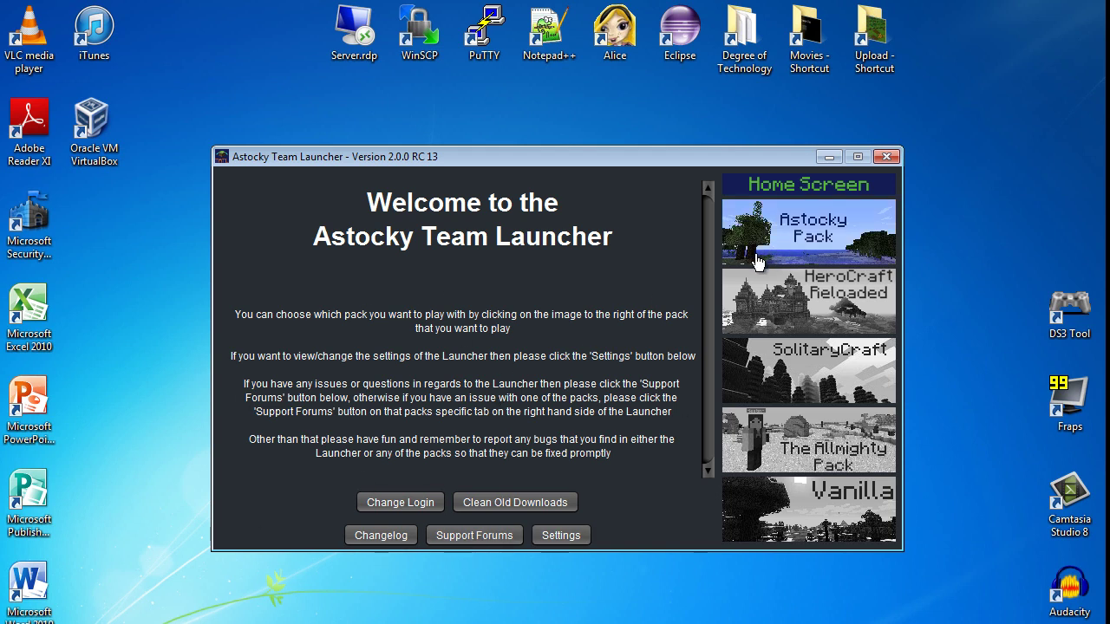
Examine The Allmighty Pack's list of included mods and try the Railcraft link, closing the web page and the list.
click(810, 444)
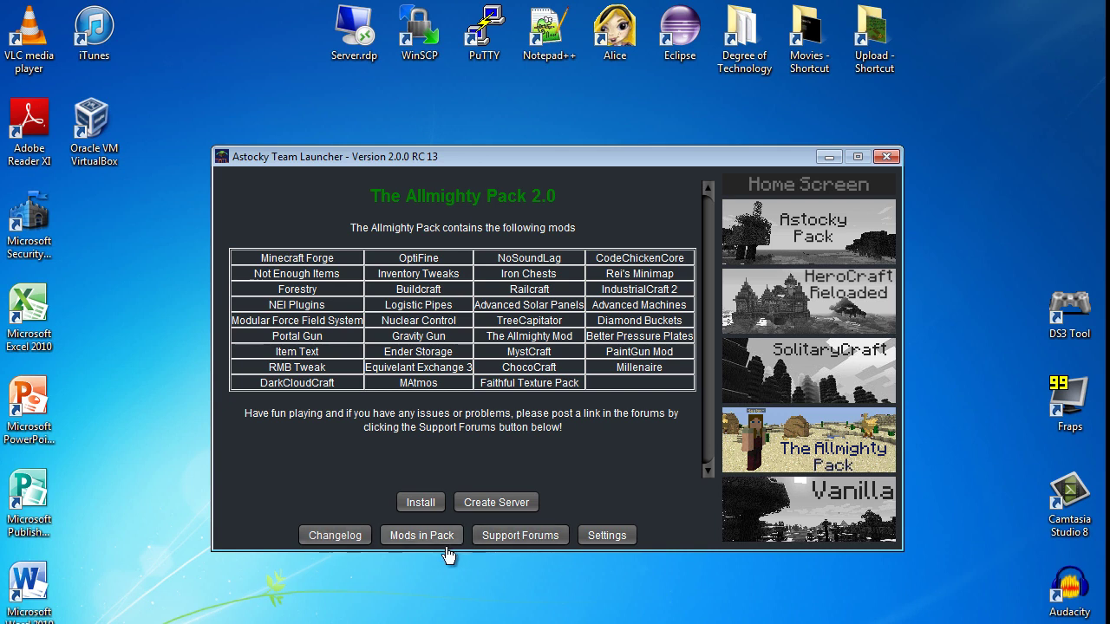
click(421, 539)
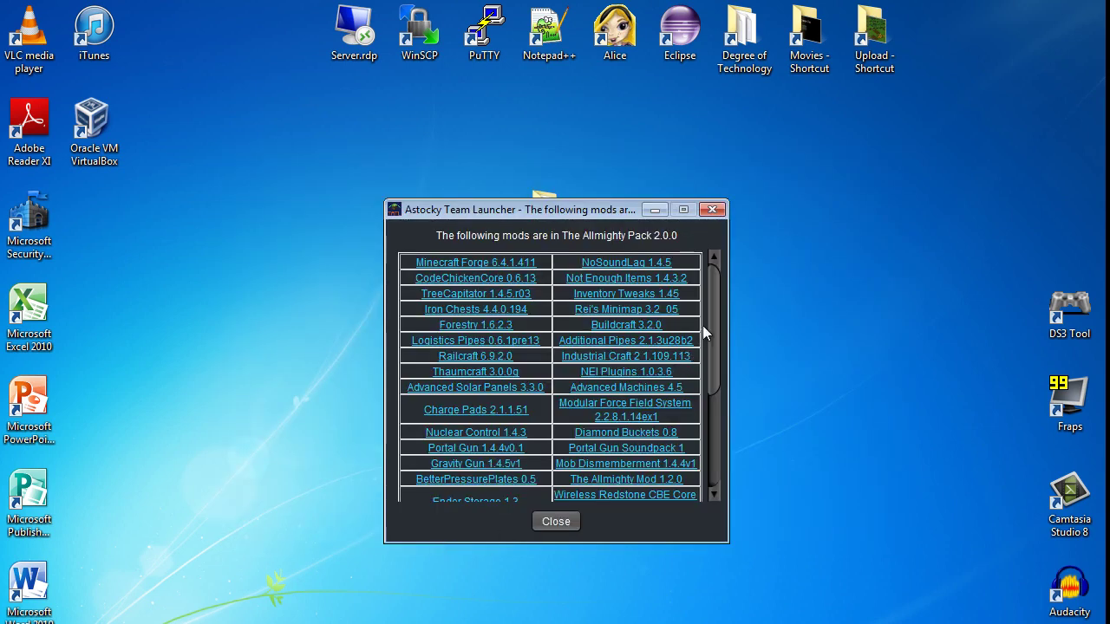
drag(716, 314, 720, 282)
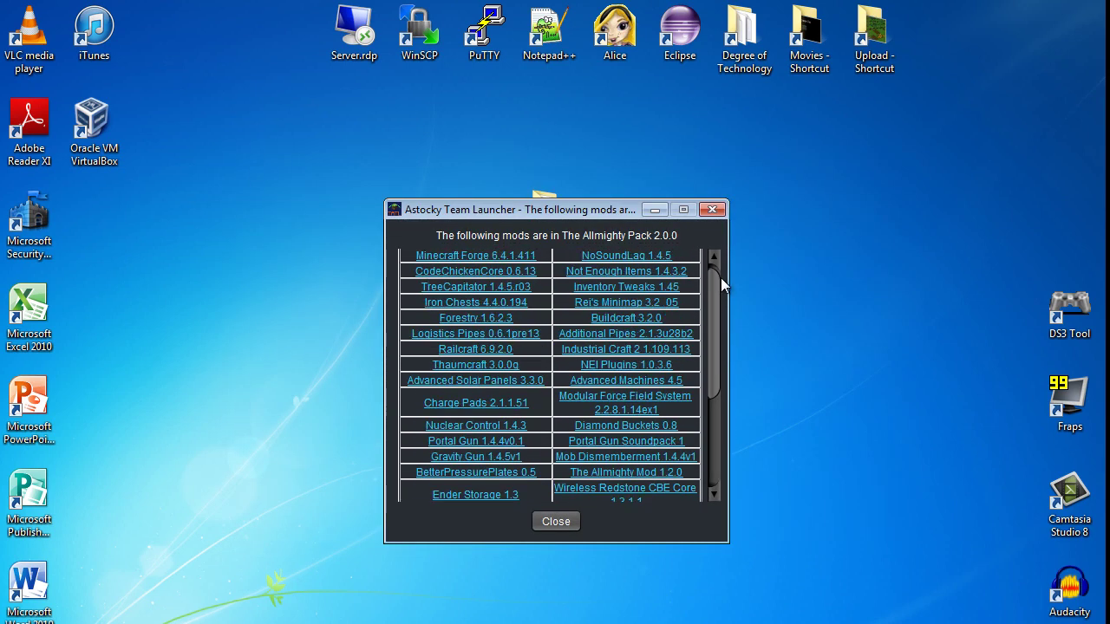
click(485, 357)
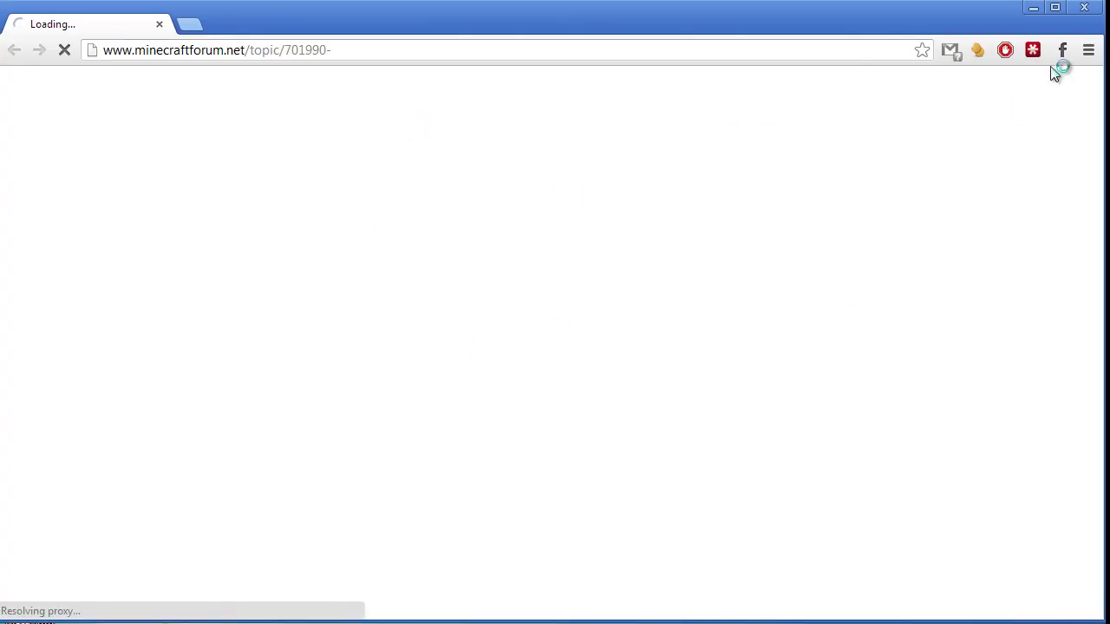
click(1087, 9)
click(573, 522)
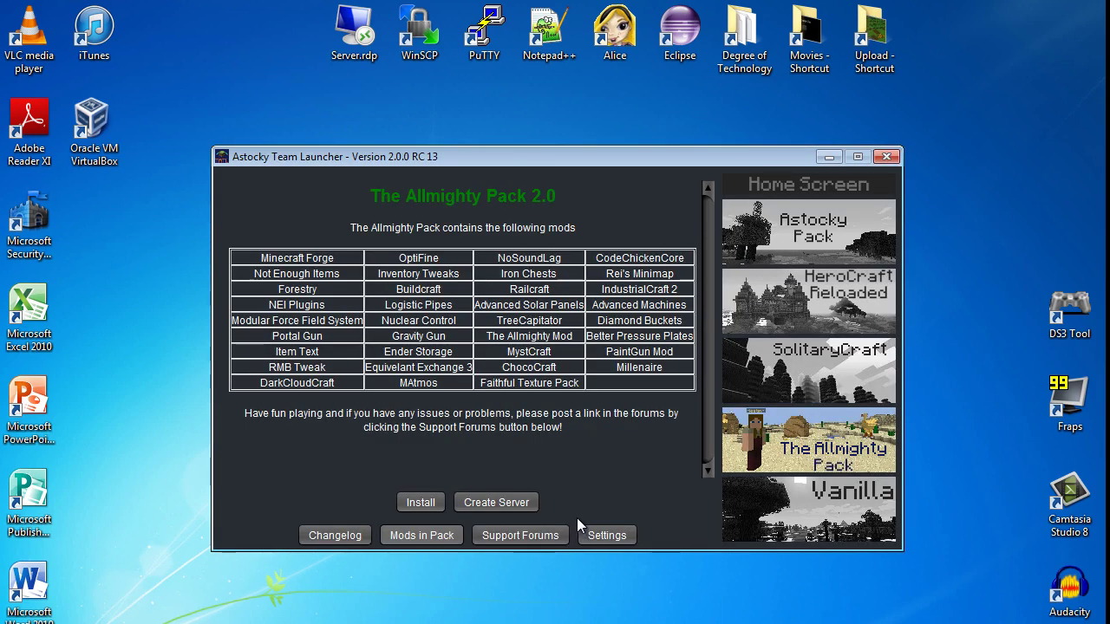
Review the version choices in The Allmighty Pack's settings, keep Always Use Latest Version, and cancel the dialog.
click(615, 537)
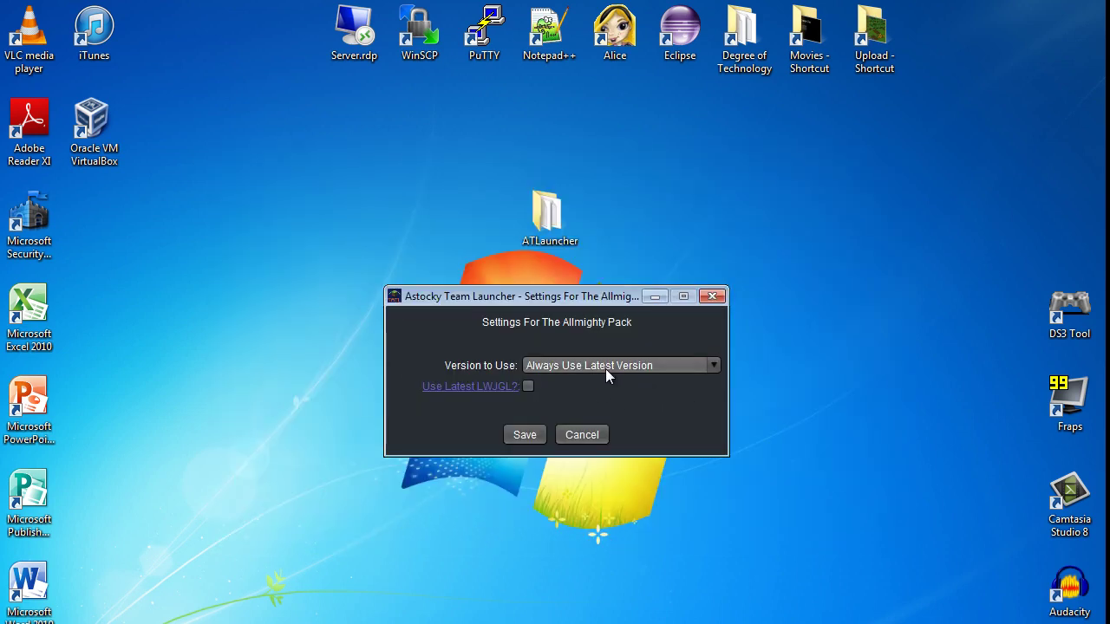
click(687, 362)
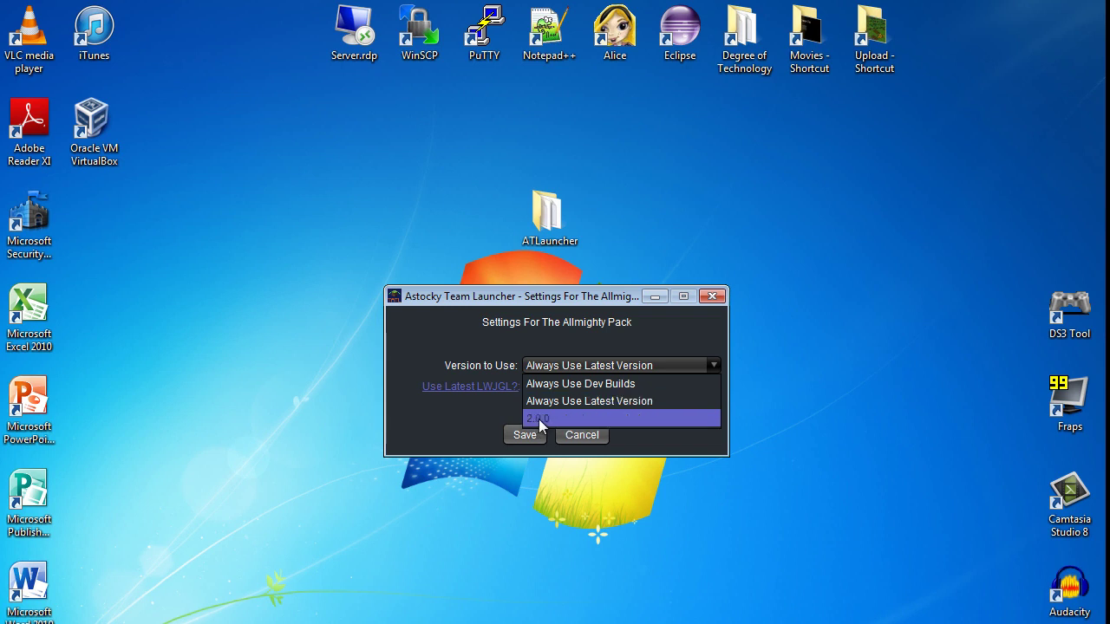
click(614, 402)
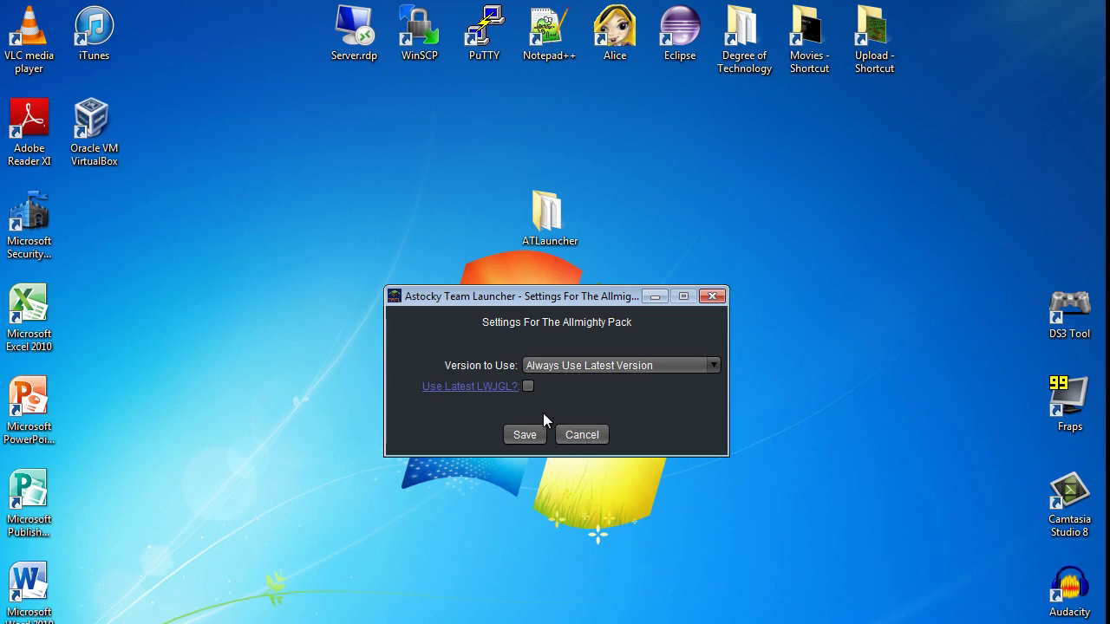
click(583, 437)
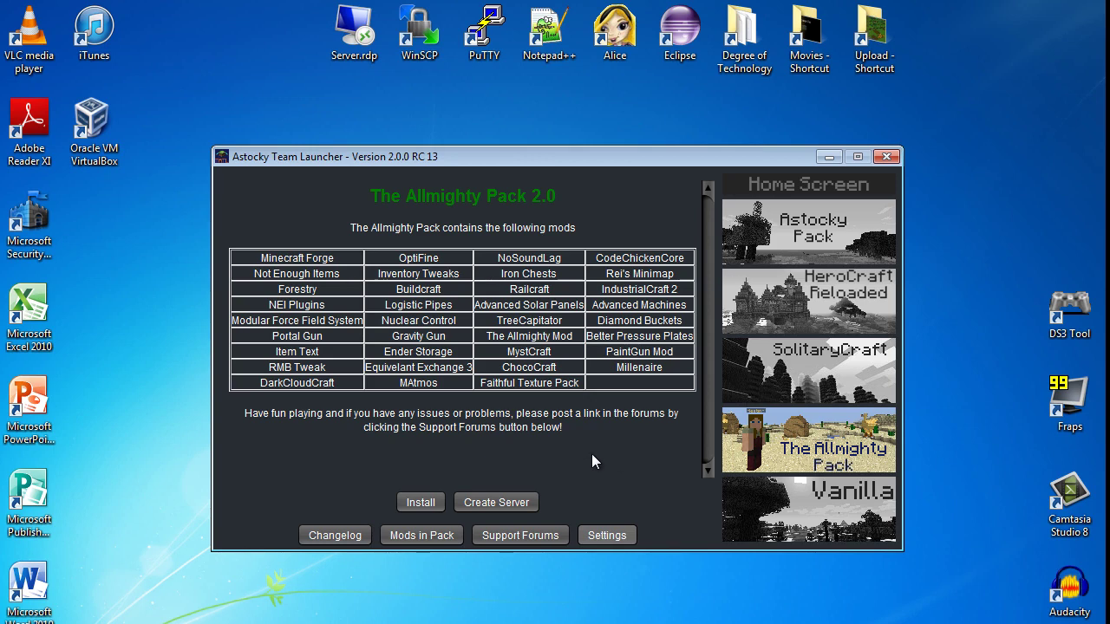
Start installing The Allmighty Pack and look through its list of required mods.
click(420, 503)
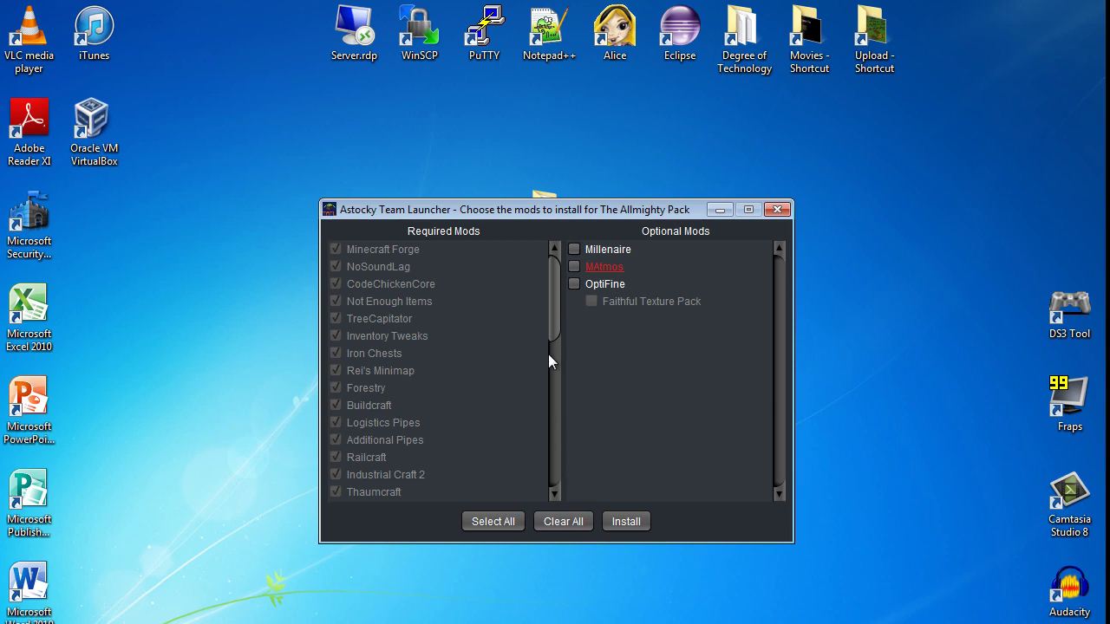
drag(552, 301, 555, 272)
drag(556, 284, 555, 480)
drag(551, 442, 546, 240)
Try toggling Millenaire, all optional mods at once, and OptiFine on and off, and decline the use of MAtmos.
click(574, 248)
click(575, 249)
click(491, 522)
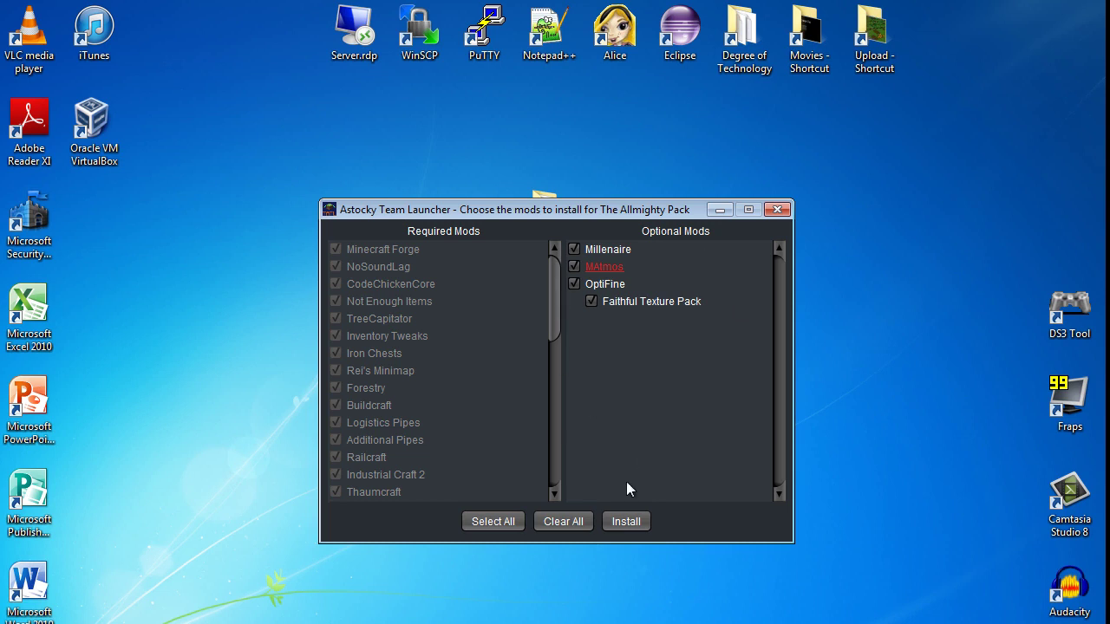
click(568, 522)
click(573, 285)
click(573, 284)
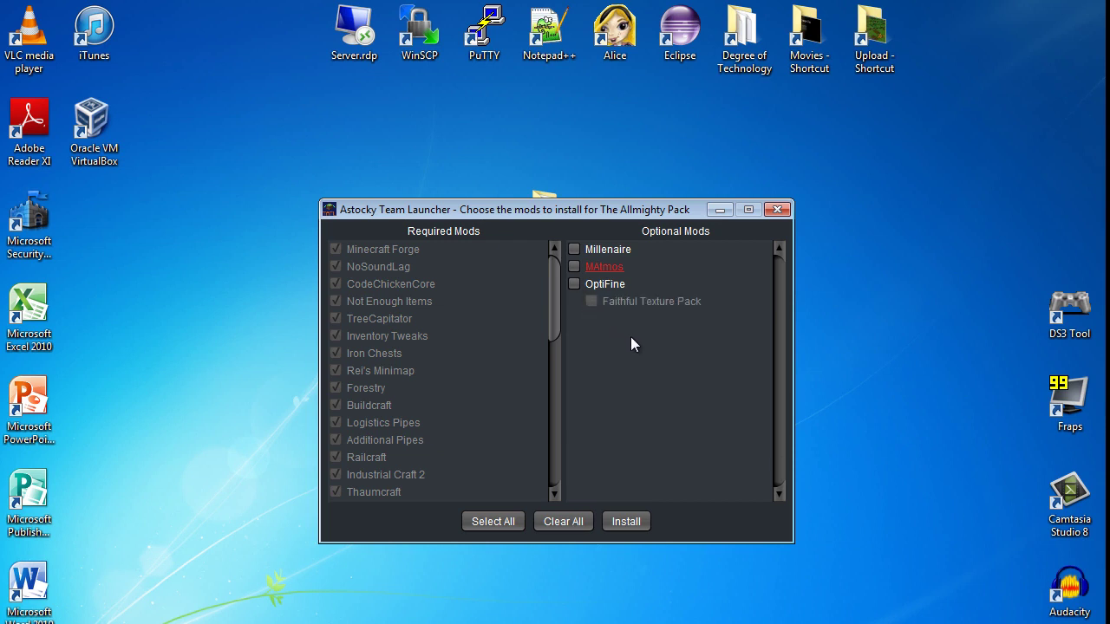
click(608, 270)
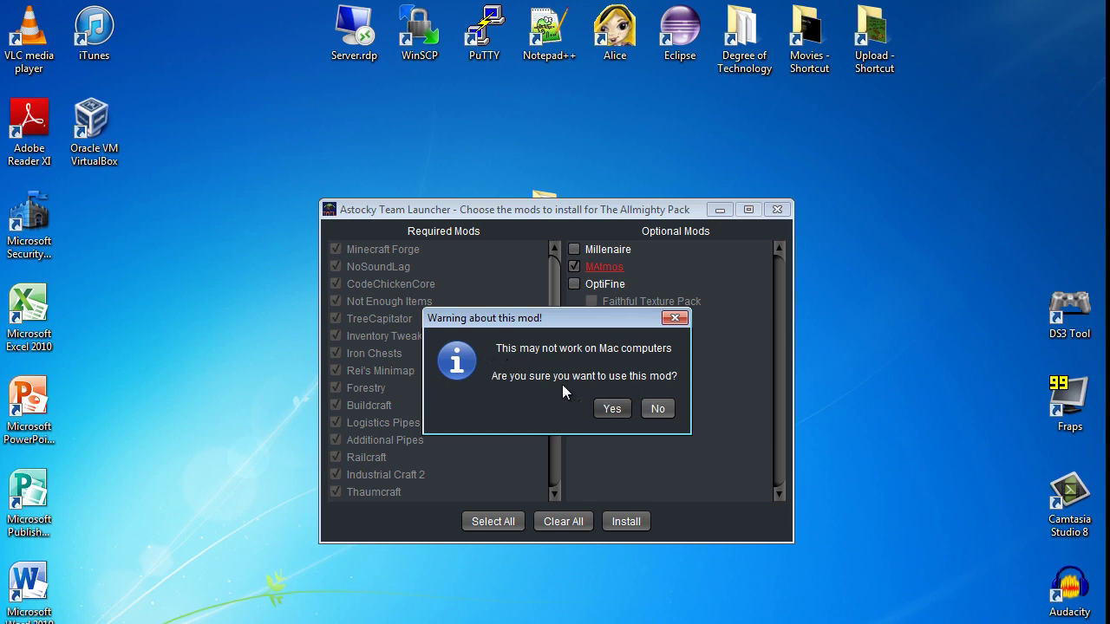
click(658, 408)
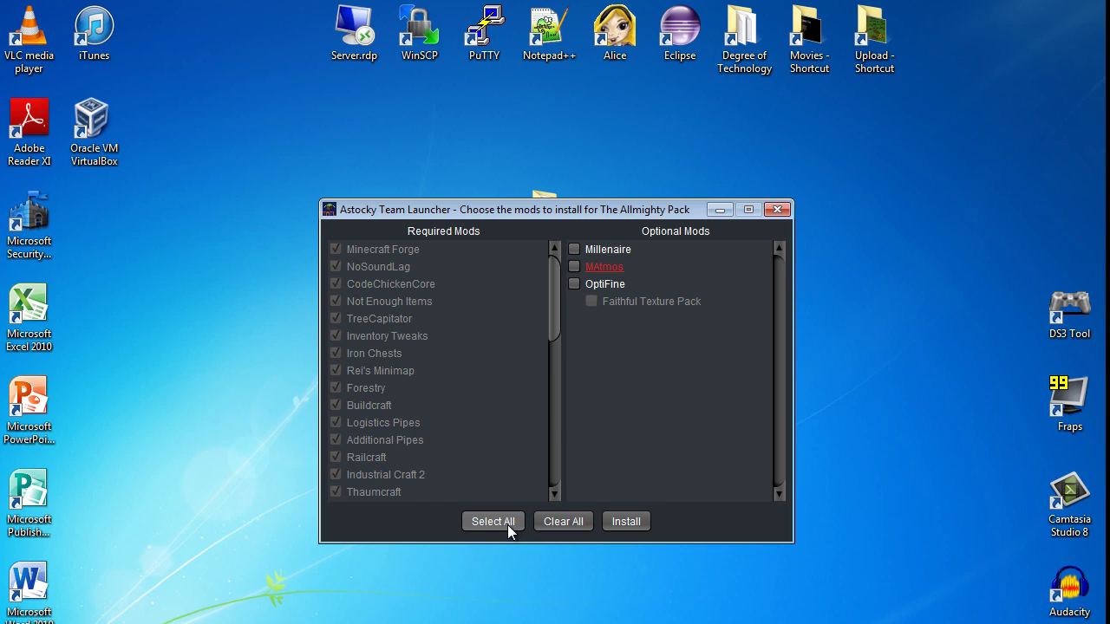
Accept the use of MAtmos, select all optional mods, and start the installation of The Allmighty Pack.
click(574, 268)
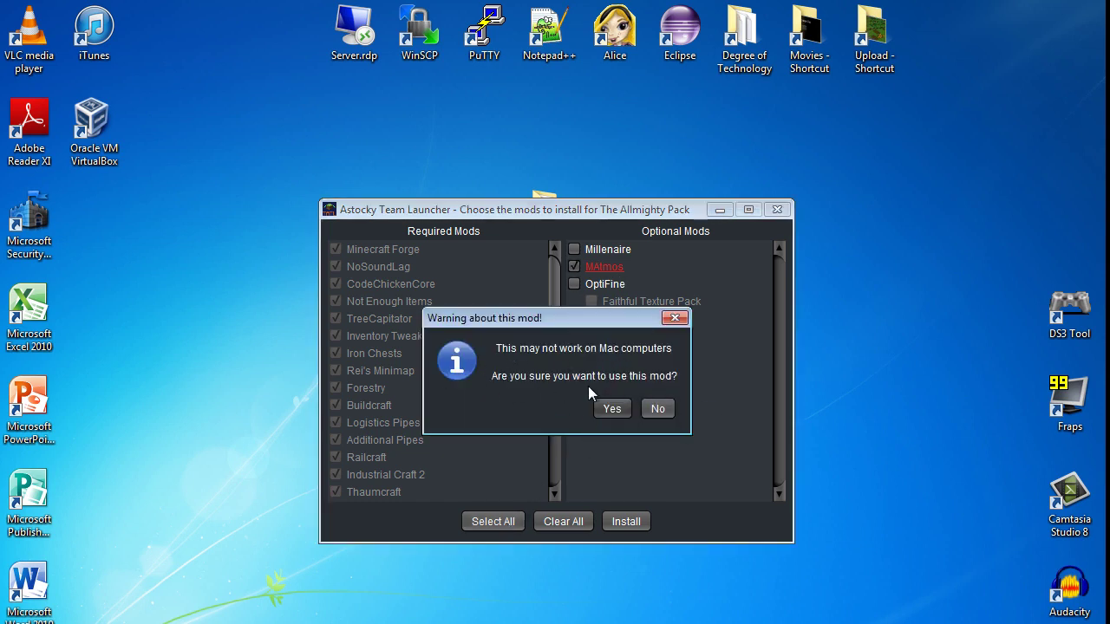
click(613, 408)
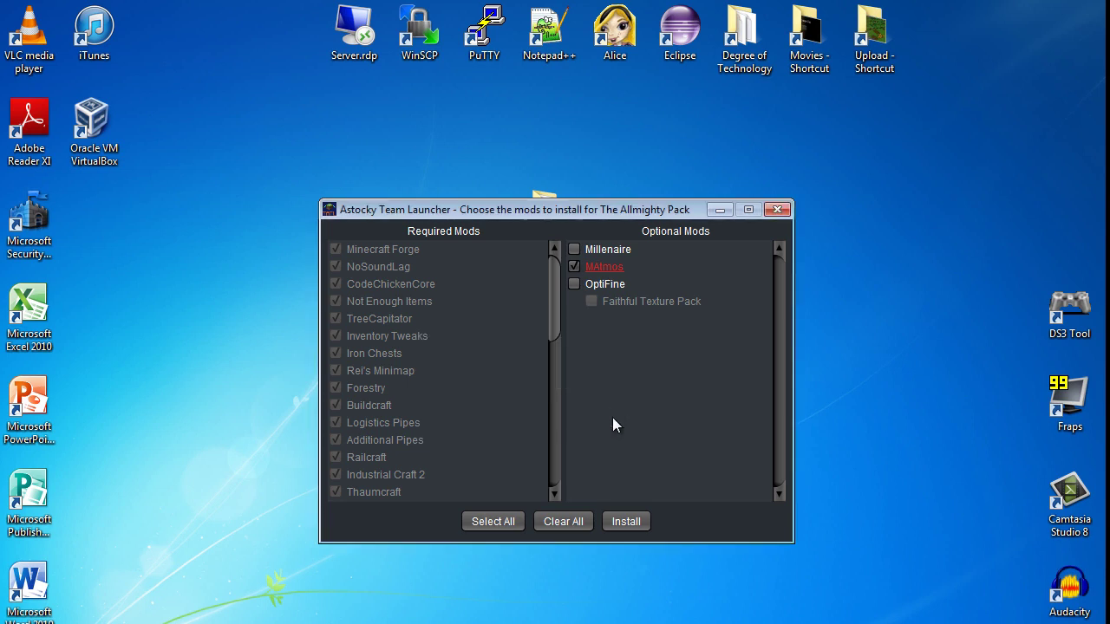
click(508, 521)
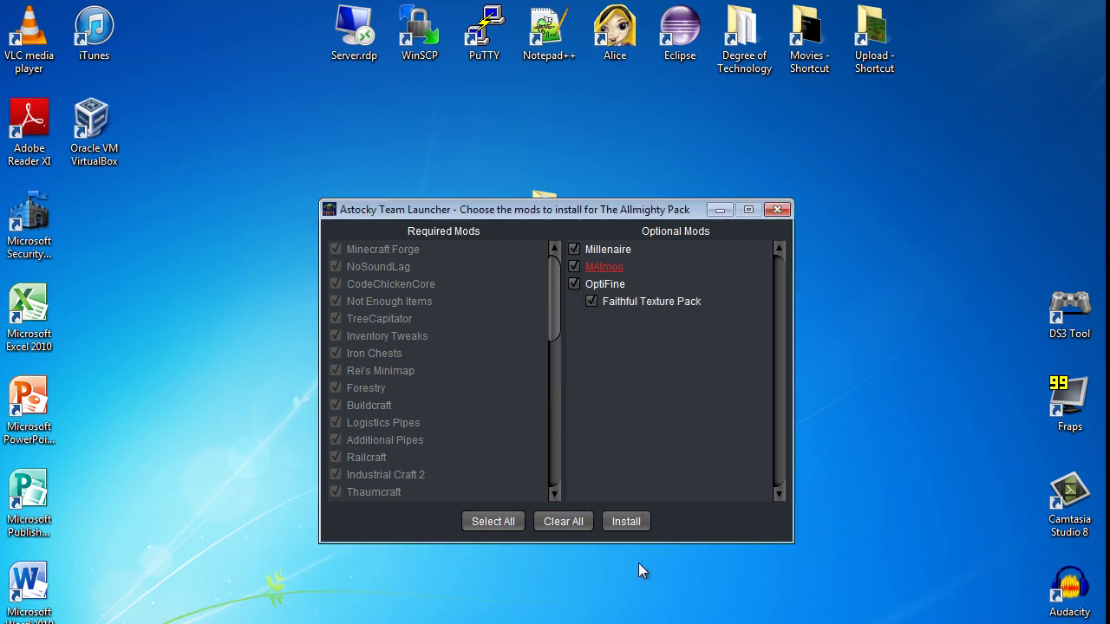
click(626, 520)
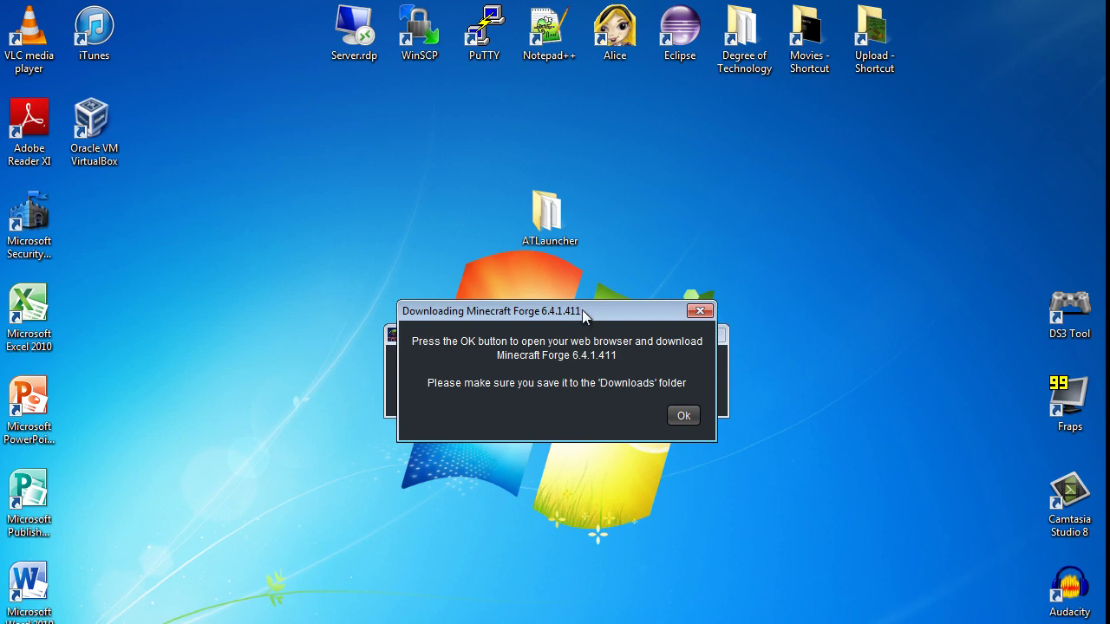
Check the Downloads subfolder of the ATLauncher folder, where the mod files are saved, and close the folder window.
click(555, 224)
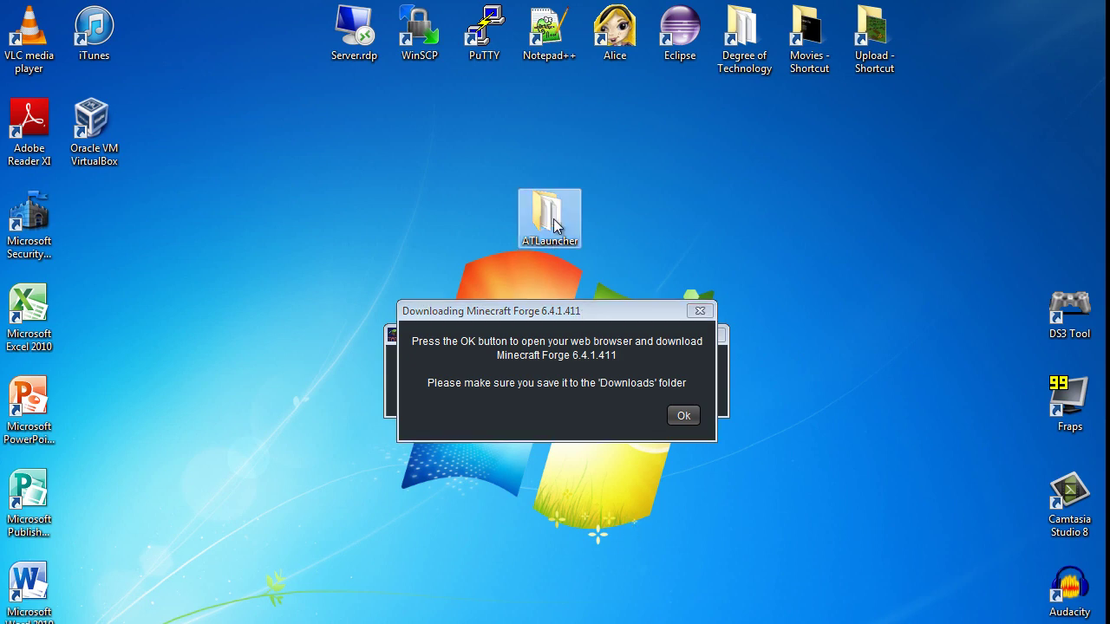
double_click(555, 223)
click(924, 16)
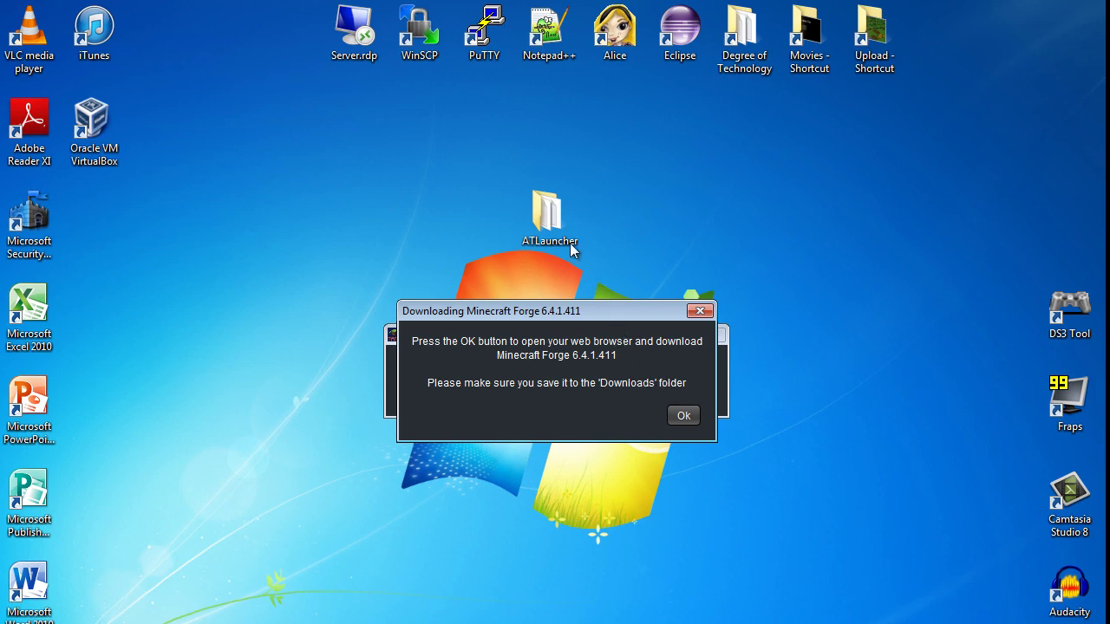
double_click(546, 213)
click(371, 251)
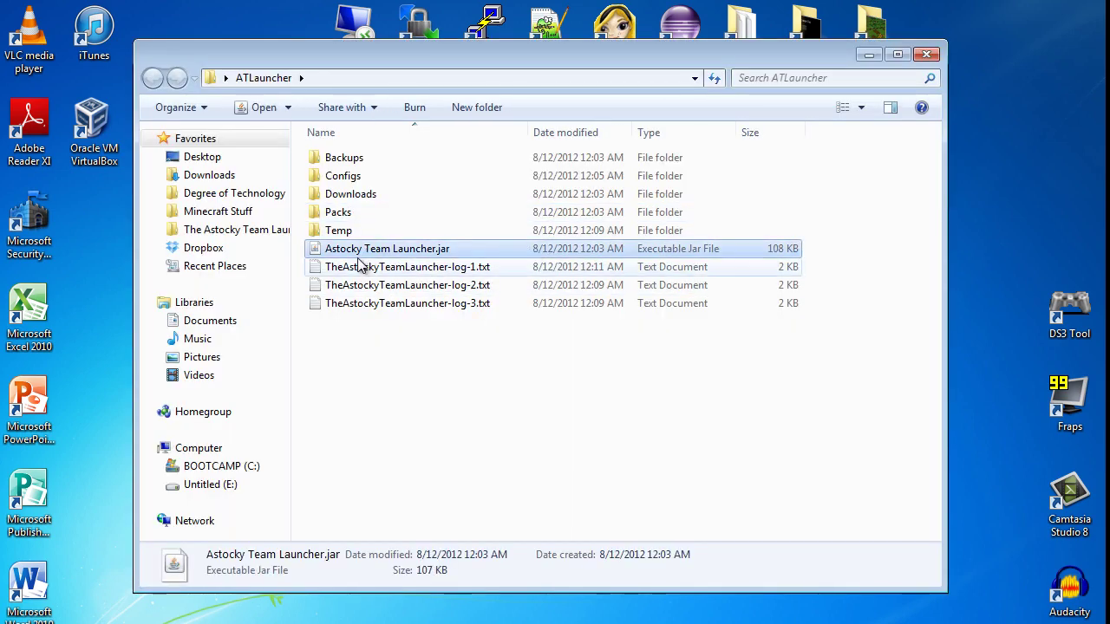
double_click(349, 194)
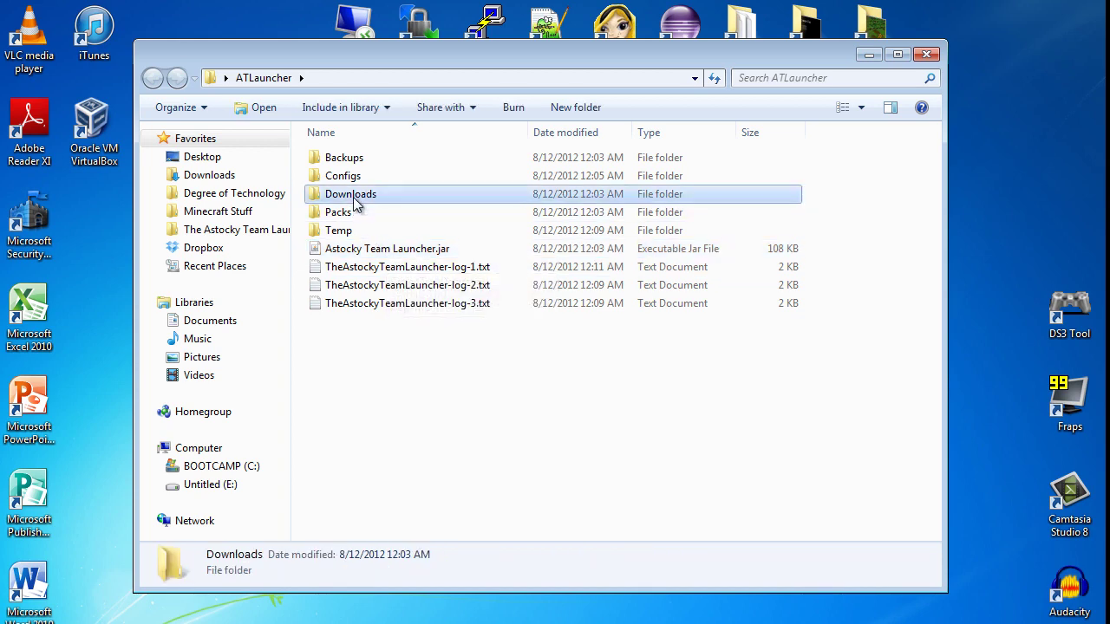
drag(345, 376, 540, 426)
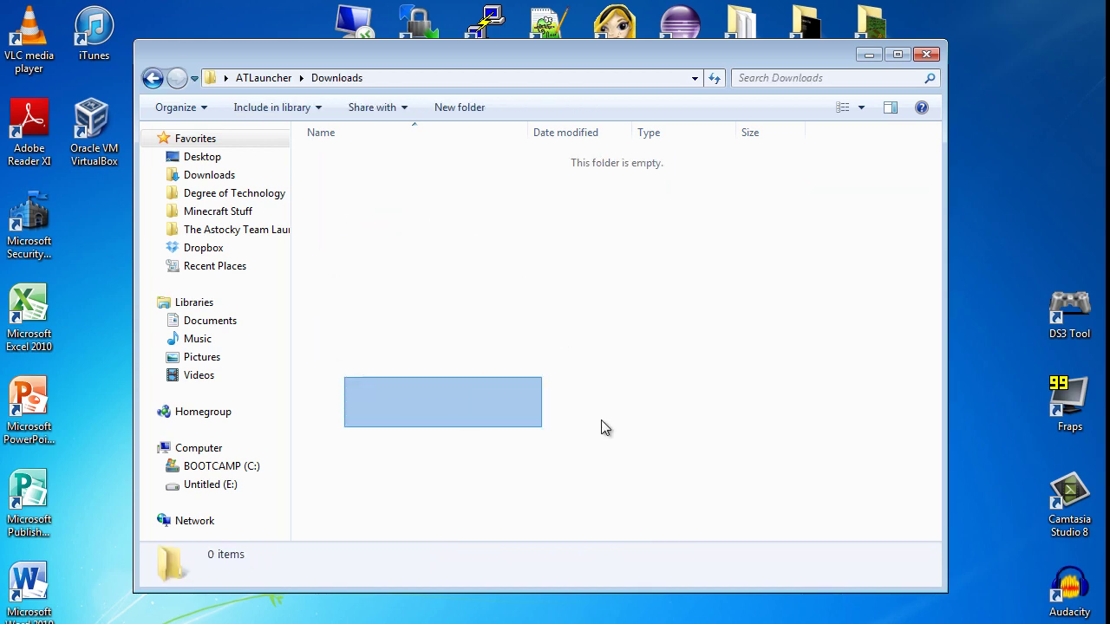
drag(527, 240, 503, 246)
click(926, 56)
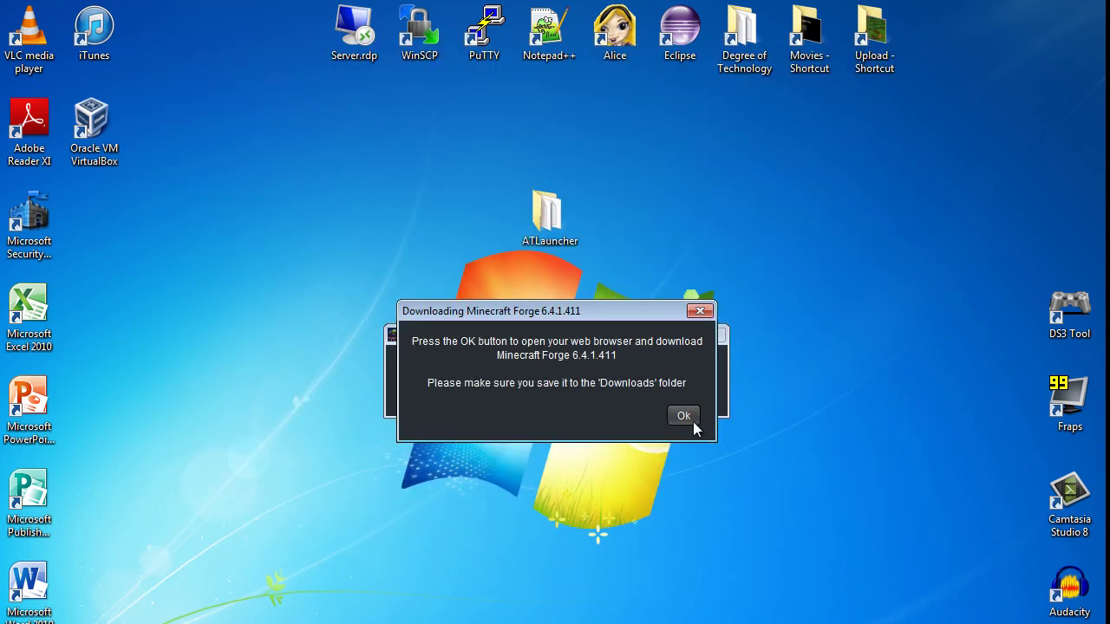
Open the Minecraft Forge 6.4.1.411 download page in the web browser, reload it, and skip the ad to start the download.
click(684, 416)
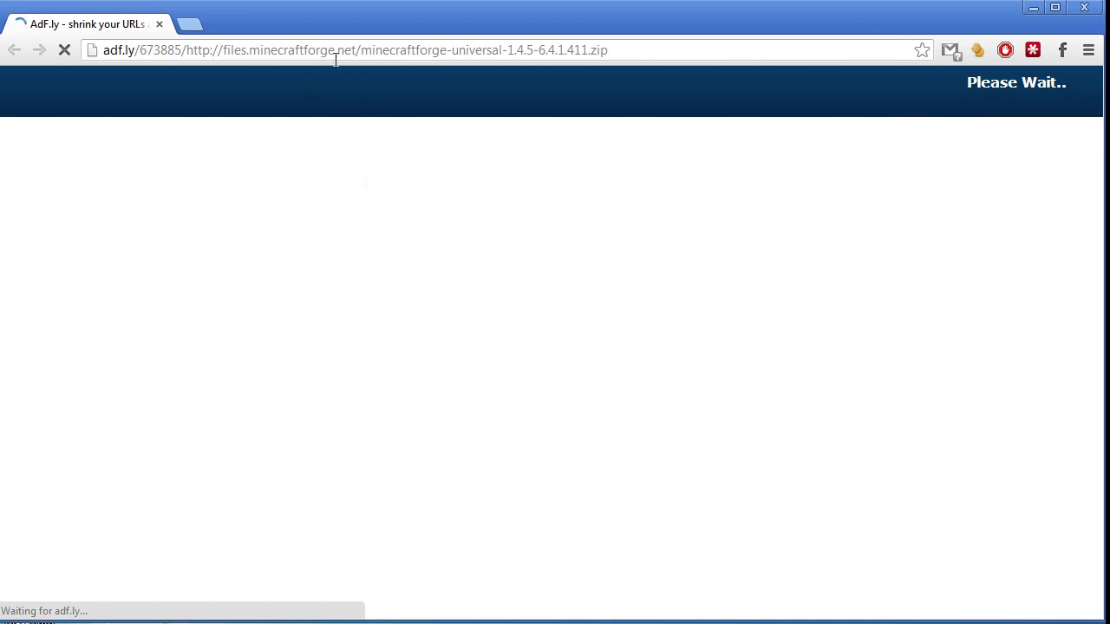
click(672, 51)
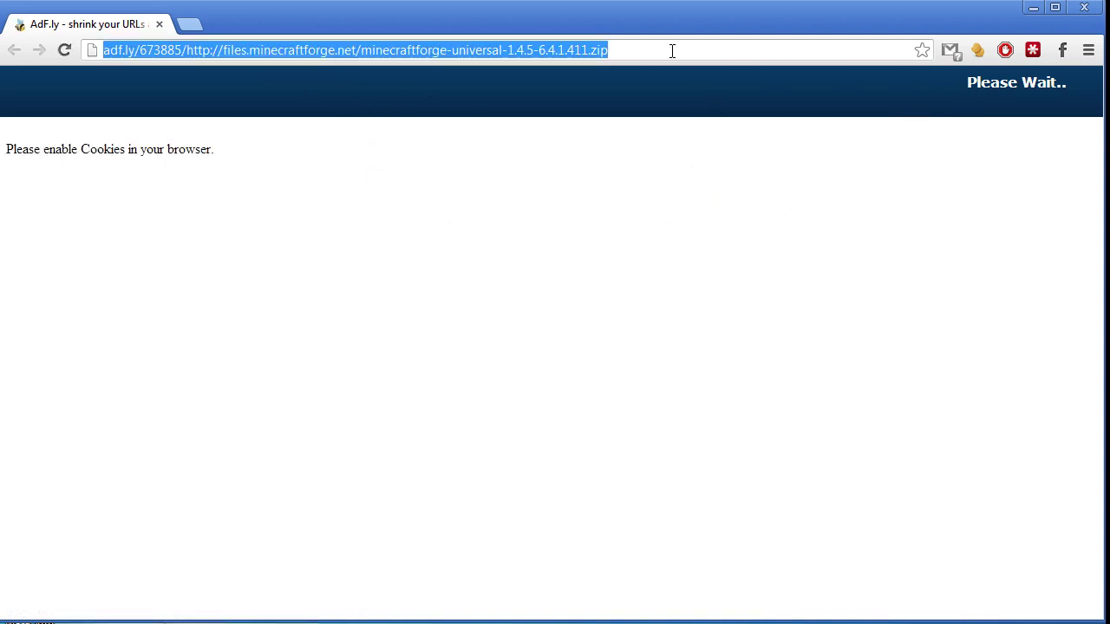
key(Return)
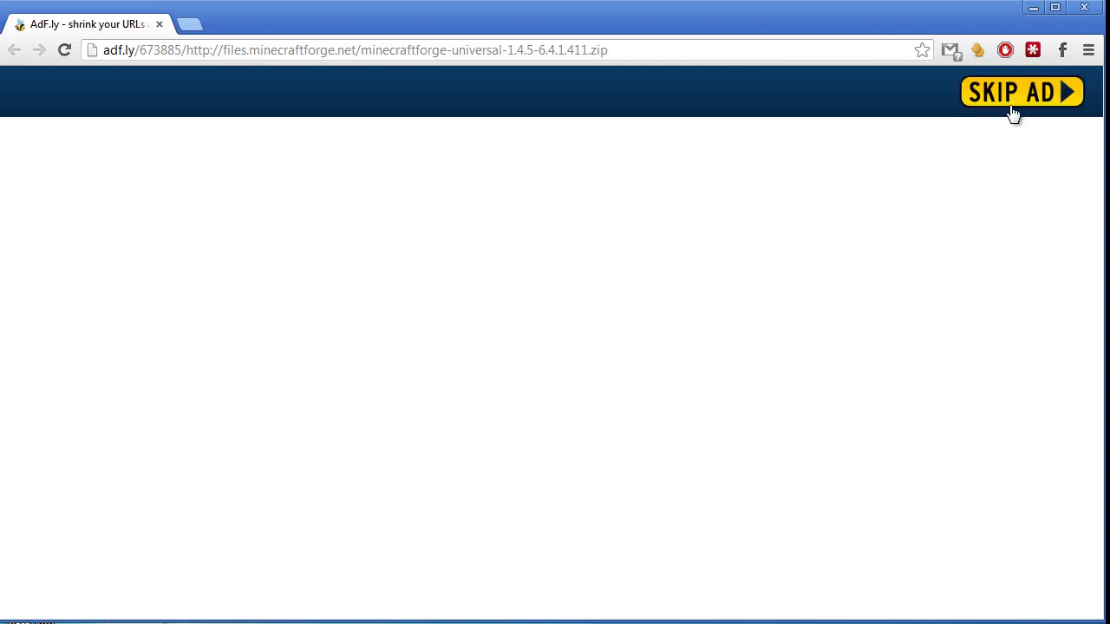
click(1012, 96)
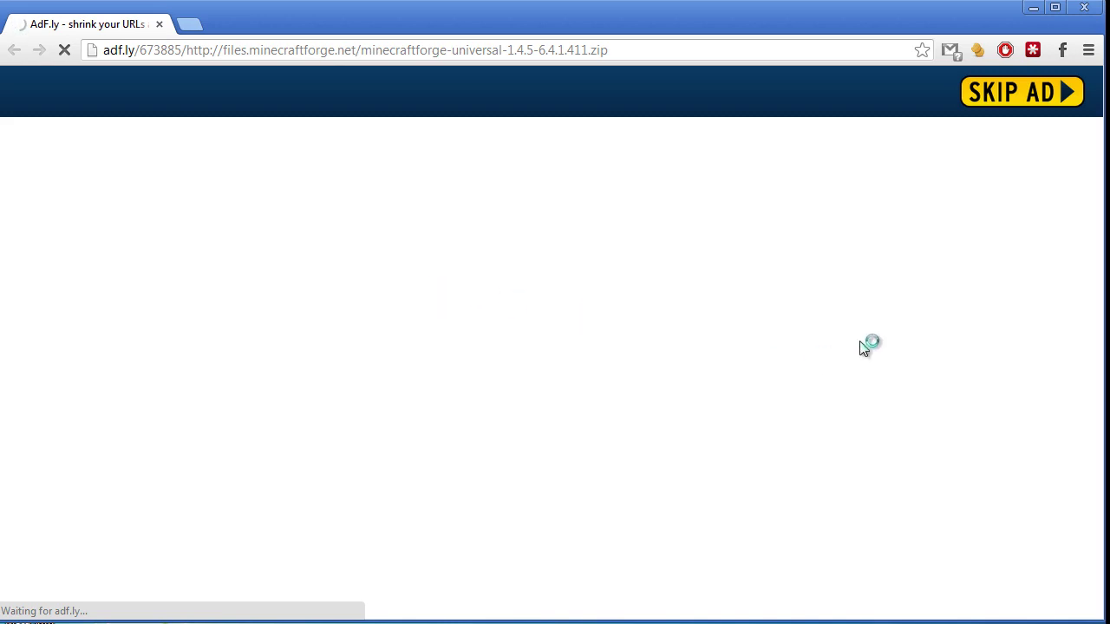
click(1006, 106)
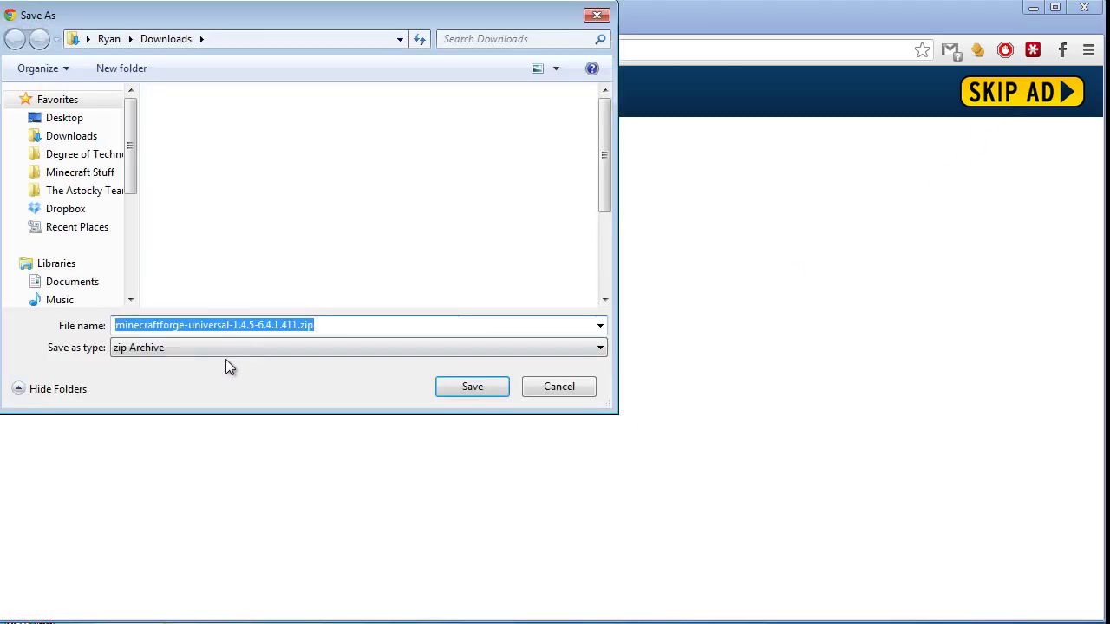
Save minecraftforge-universal-1.4.5-6.4.1.411.zip in the Downloads subfolder of the desktop's ATLauncher folder and close the browser.
click(67, 117)
double_click(409, 206)
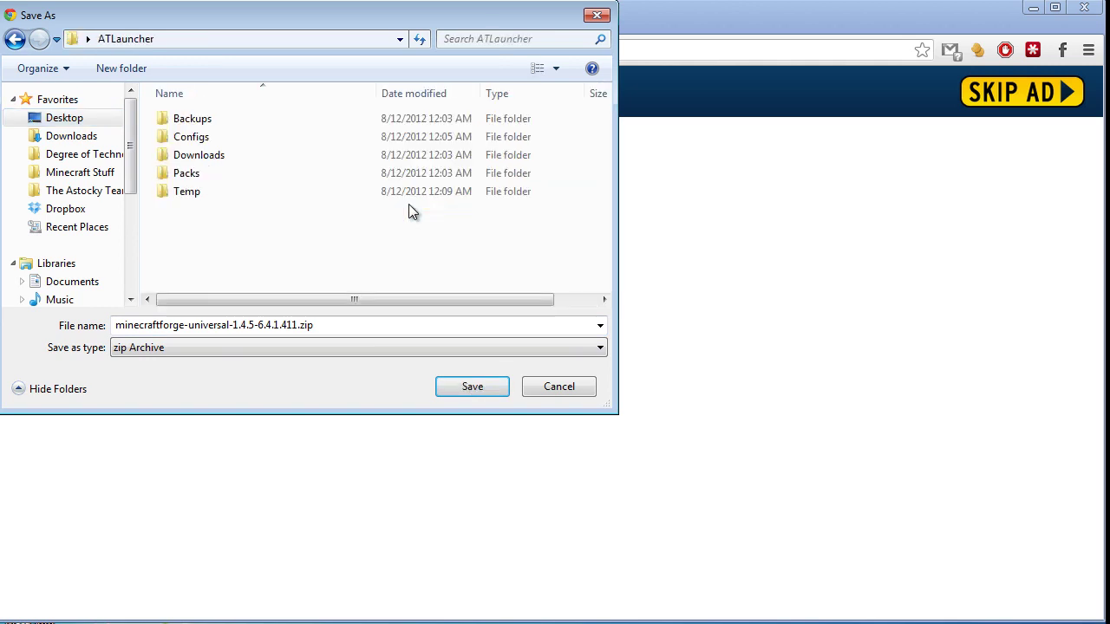
double_click(202, 158)
click(475, 388)
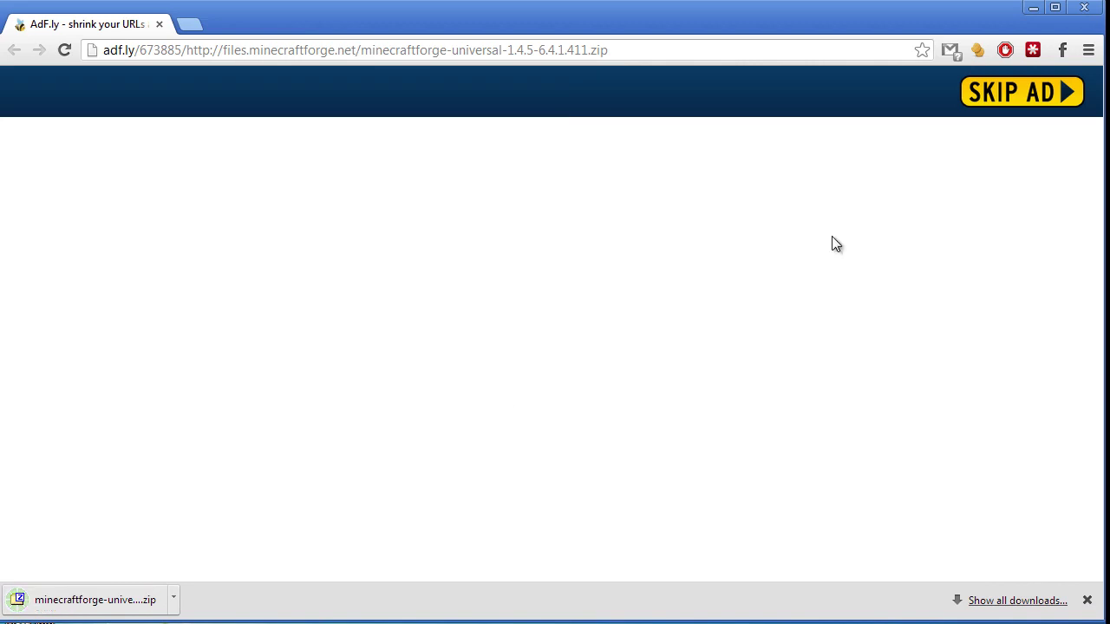
click(1084, 7)
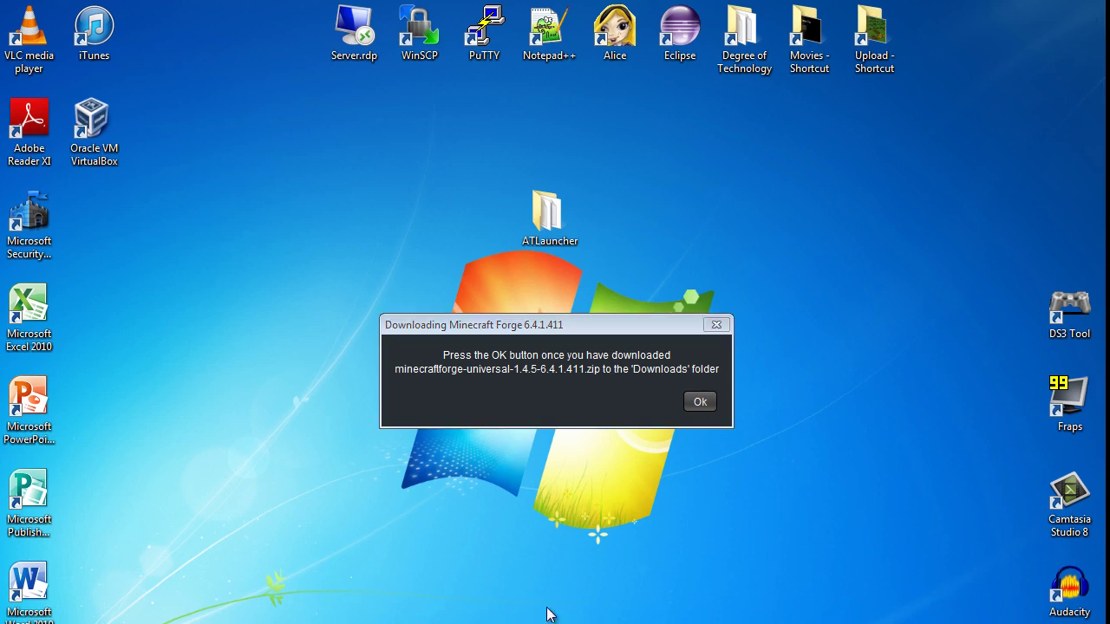
Merge the ready-made Downloads folder of mod files into the ATLauncher folder and confirm the Minecraft Forge download in the launcher.
drag(548, 612, 551, 219)
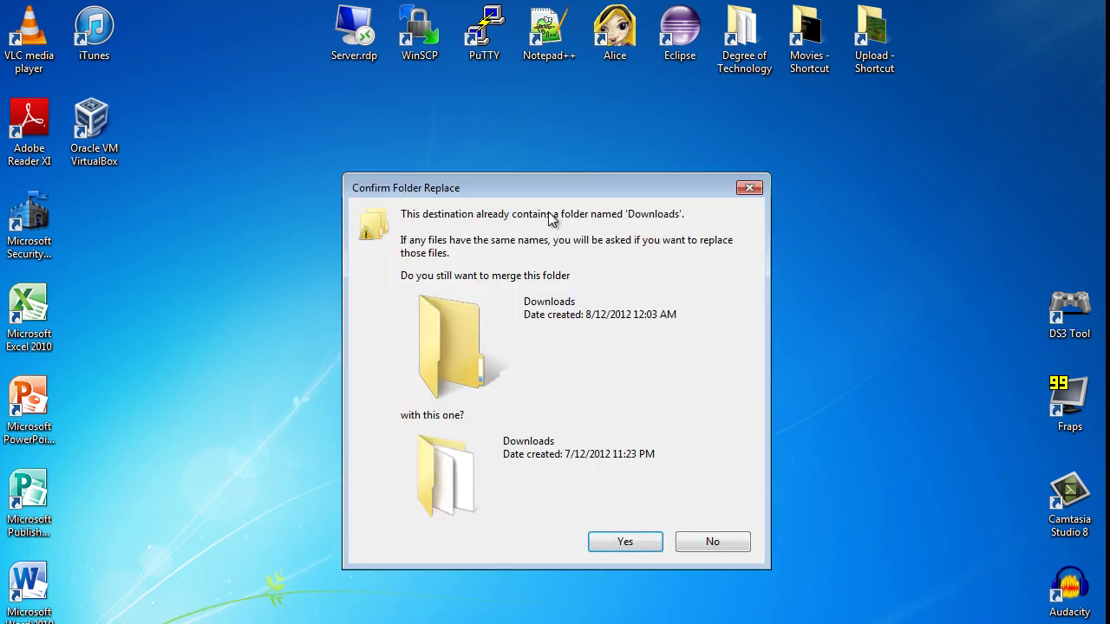
click(621, 540)
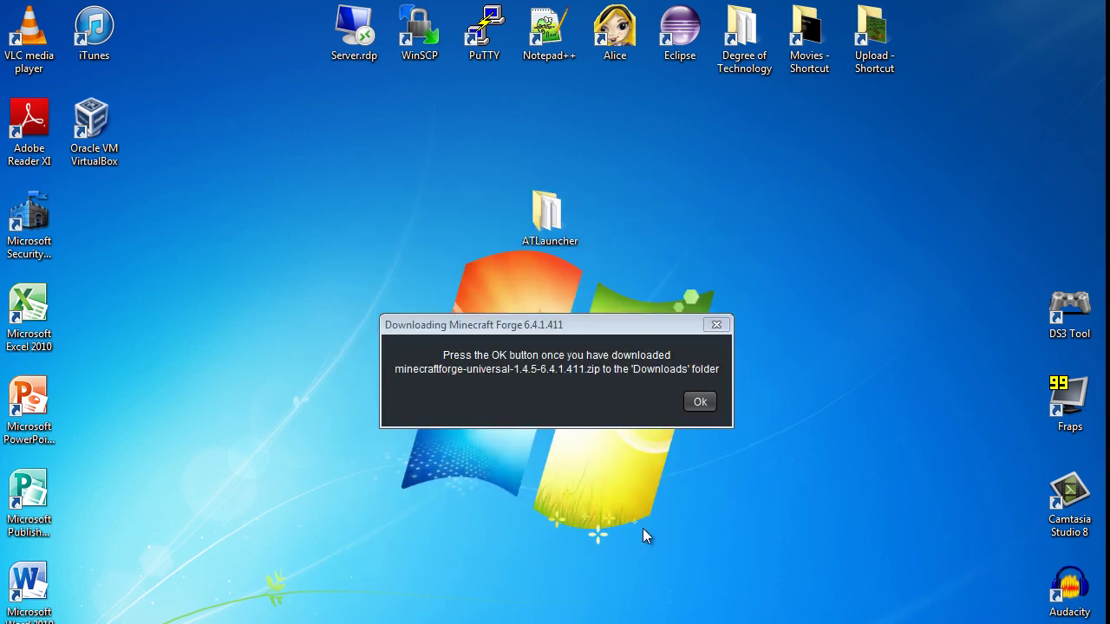
click(701, 401)
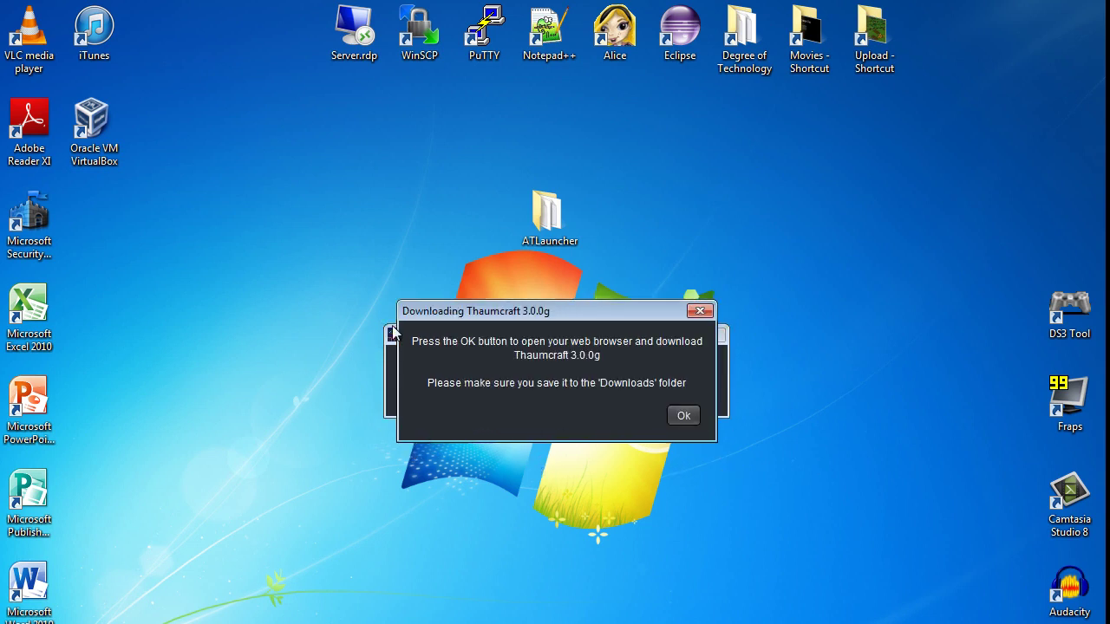
Try to confirm the Thaumcraft 3.0.0g download in the launcher without saving the file, minimizing the opened browser.
click(683, 417)
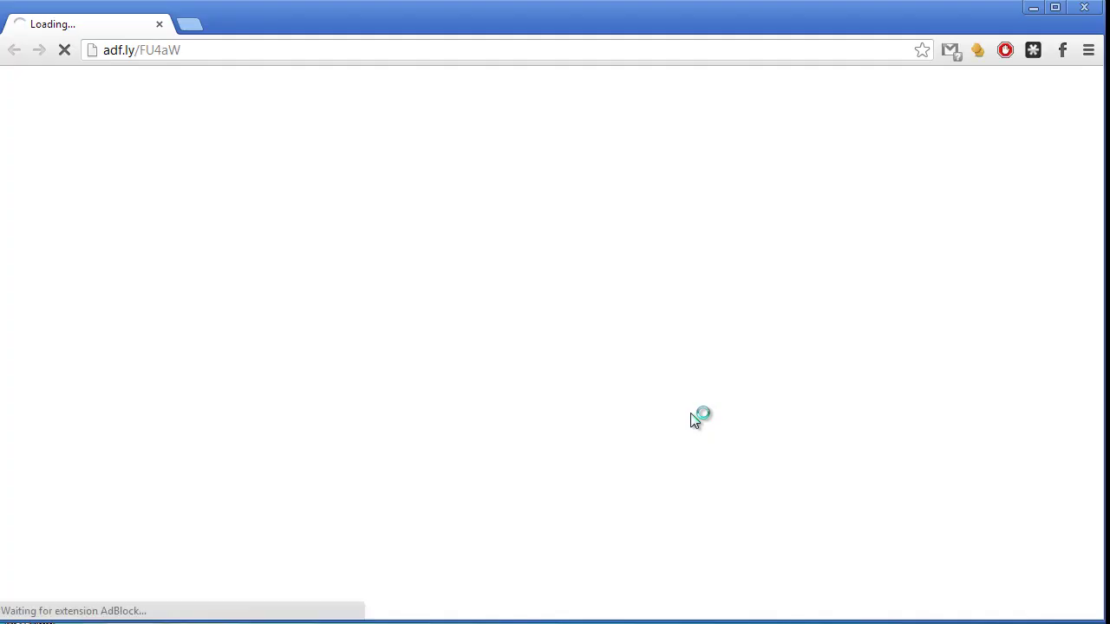
click(1032, 6)
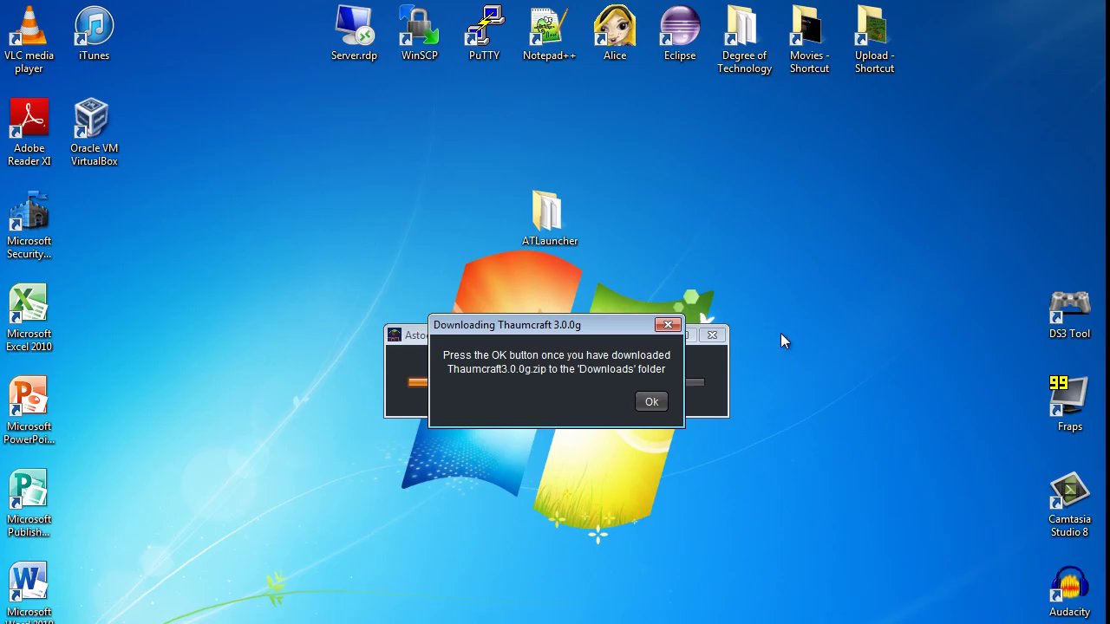
click(654, 402)
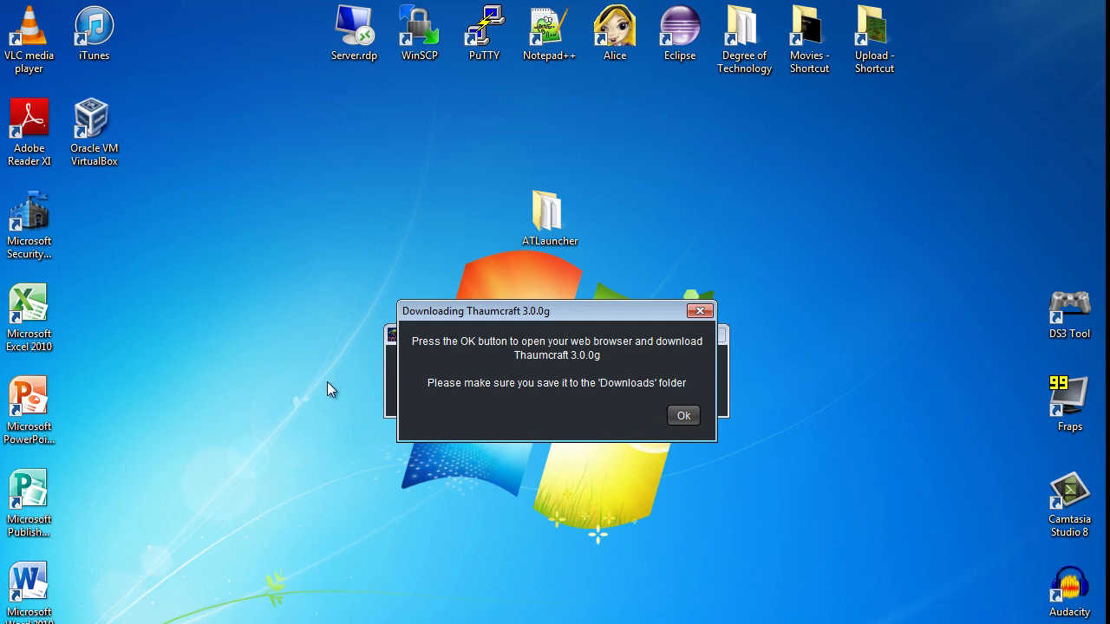
Reopen the Thaumcraft 3.0.0g download page, remove the duplicate browser tab, and skip the ad to start the download.
click(683, 416)
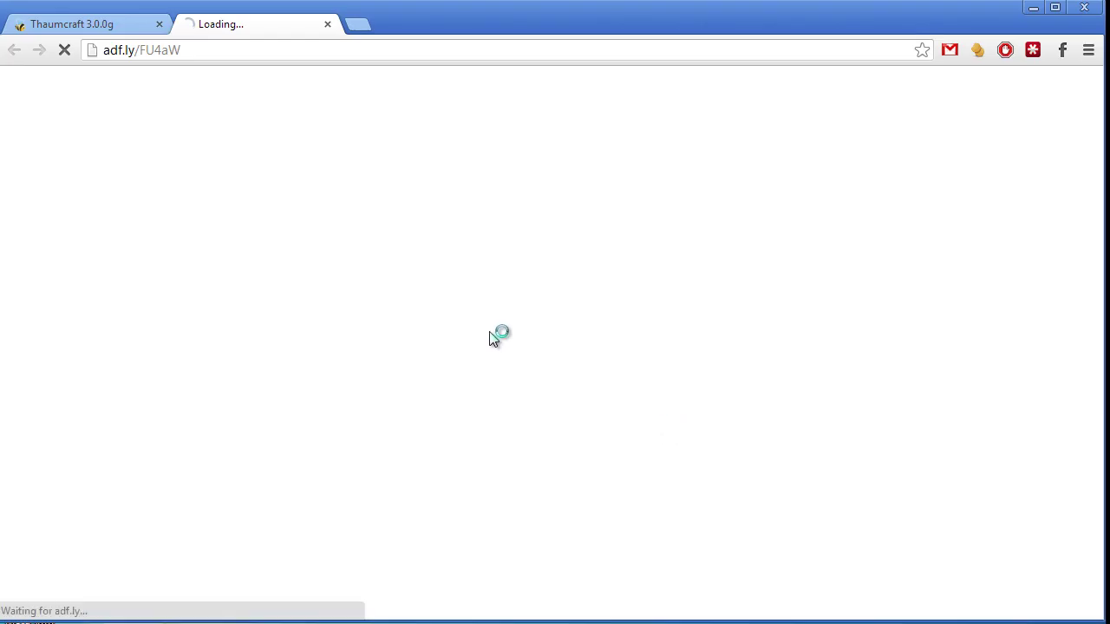
drag(253, 32, 384, 81)
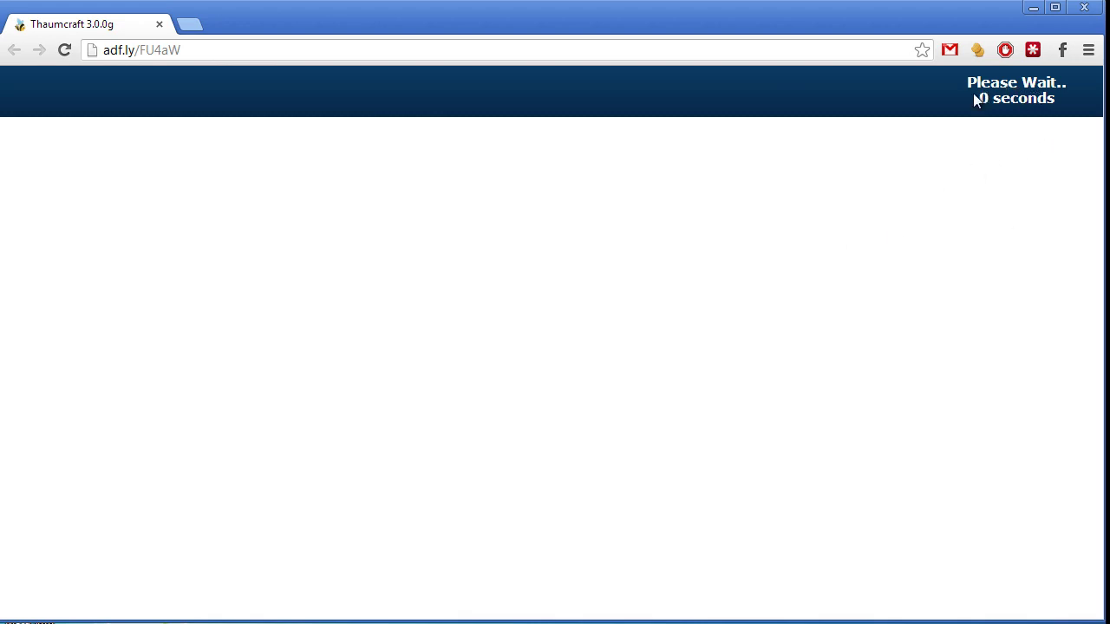
click(1019, 93)
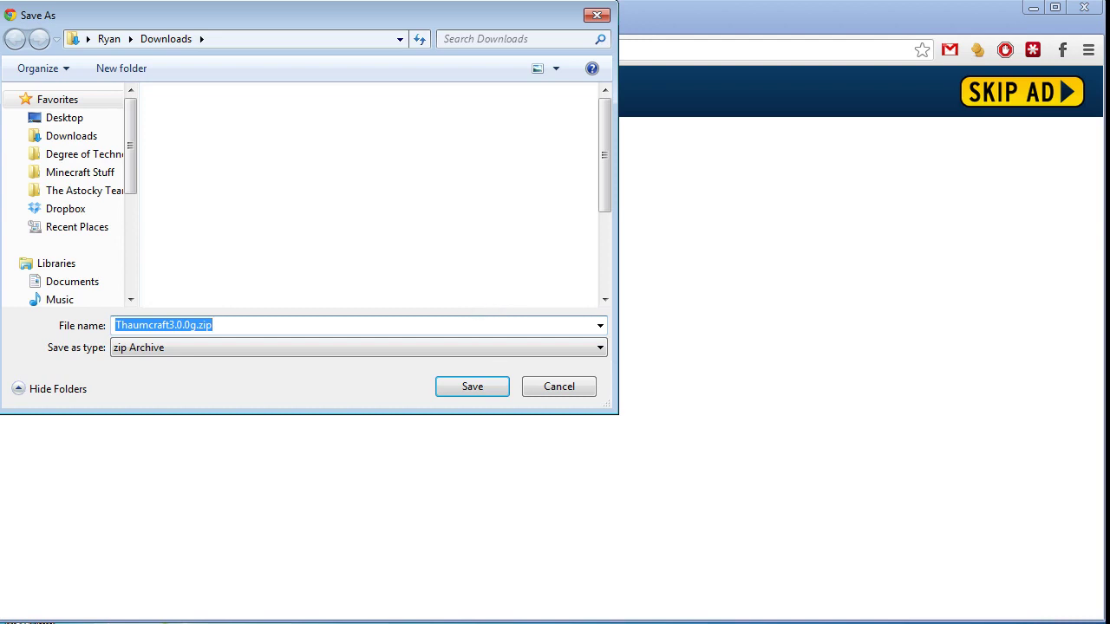
Save Thaumcraft3.0.0g.zip in the Downloads subfolder of ATLauncher, close the browser, and confirm the download in the launcher.
click(67, 121)
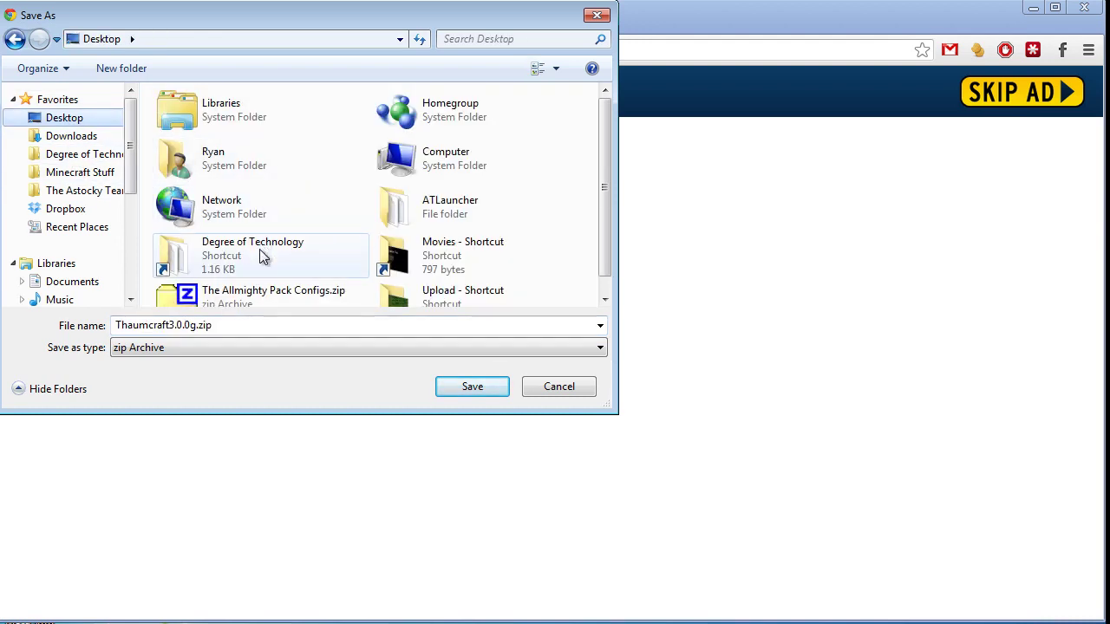
double_click(459, 215)
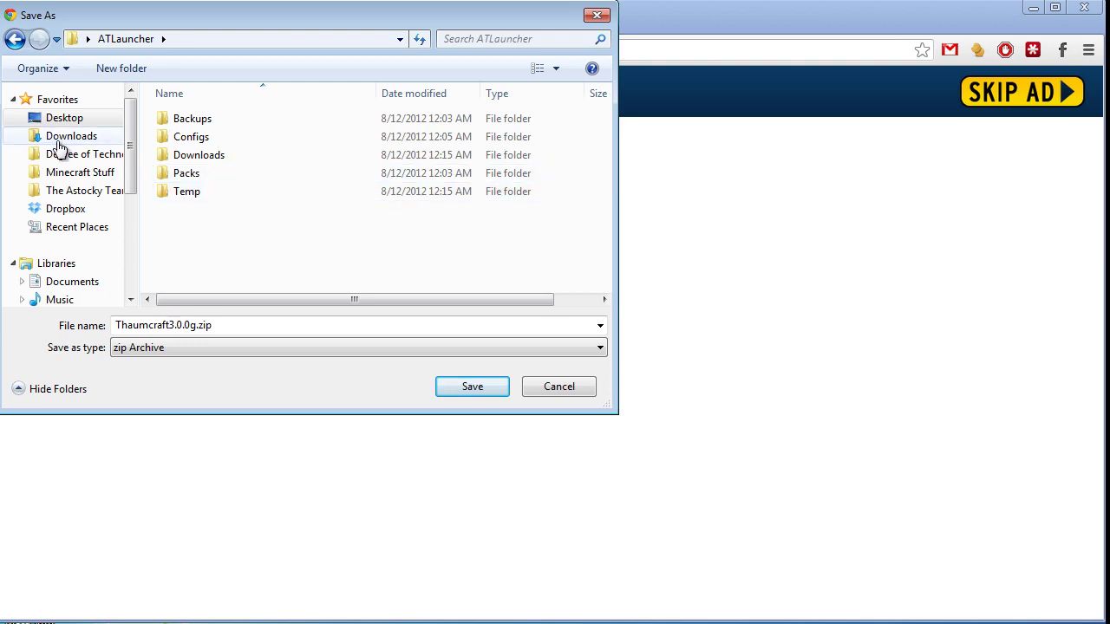
double_click(195, 160)
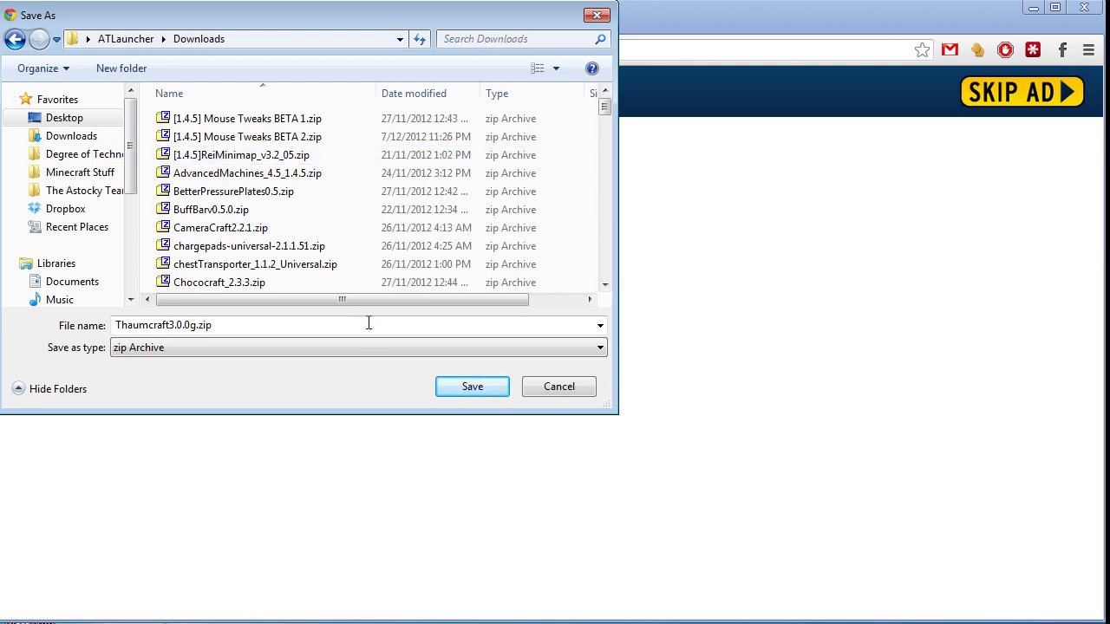
click(471, 387)
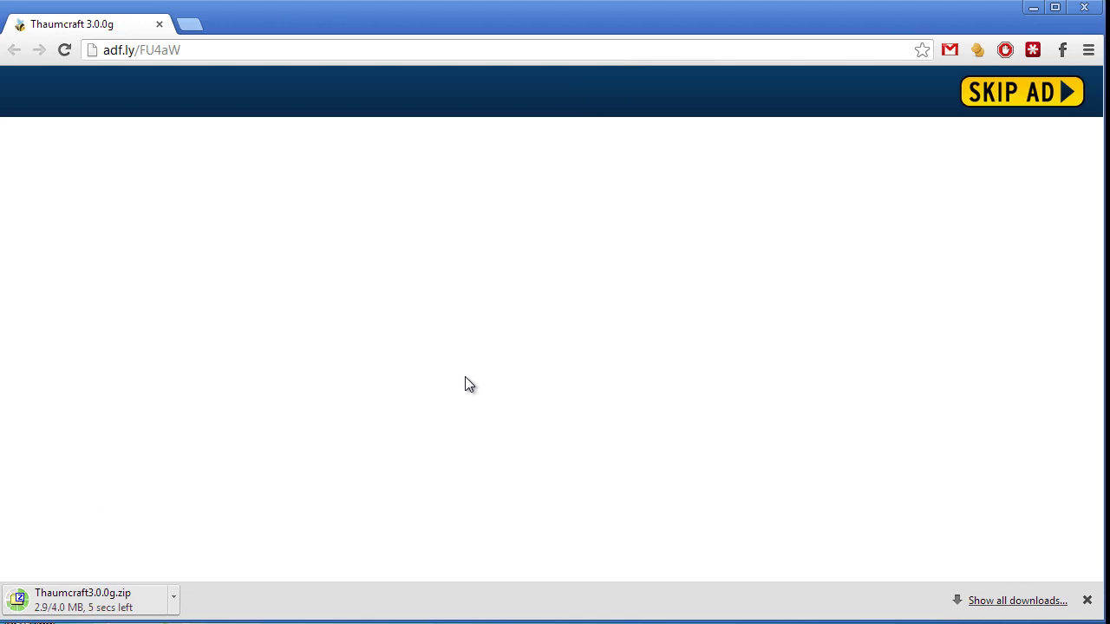
click(1086, 7)
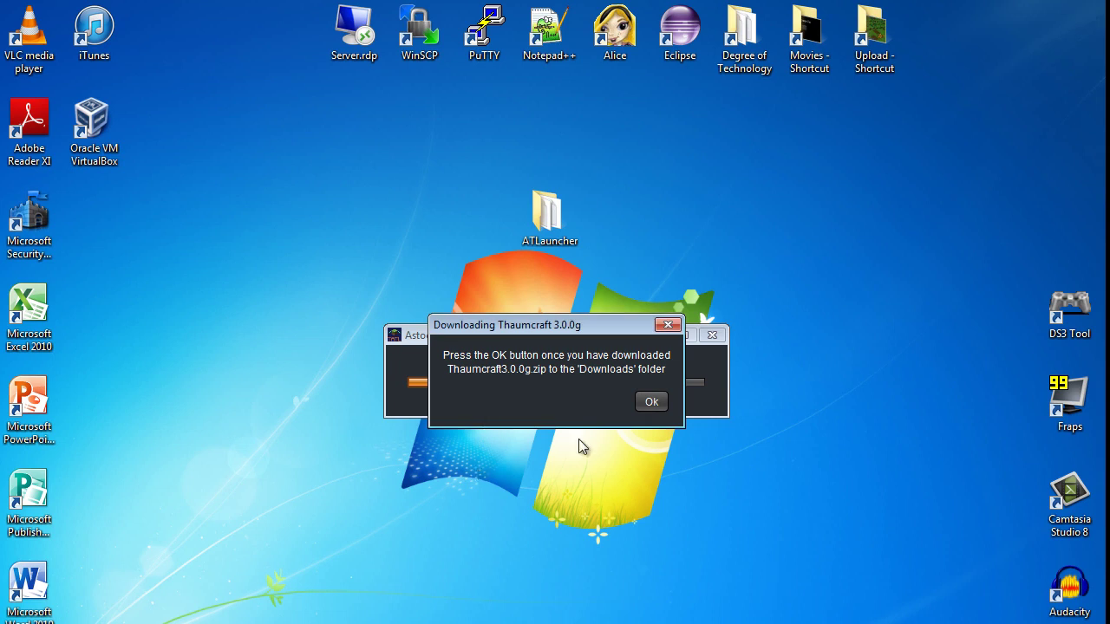
click(649, 401)
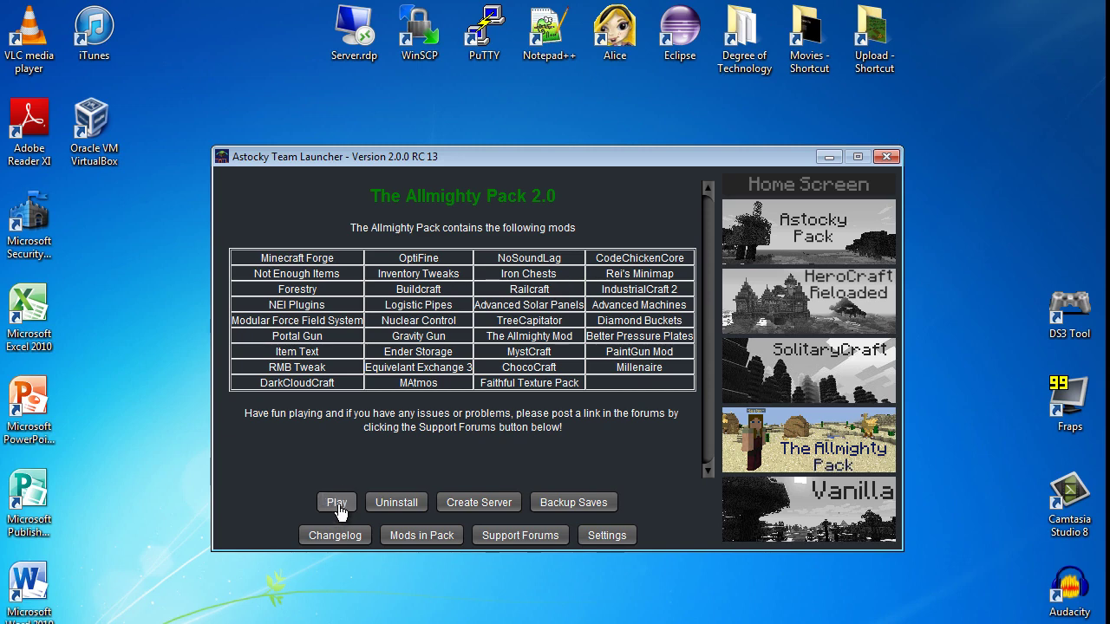
Bring up the uninstall confirmation for The Allmighty Pack, decline it, and launch the pack.
click(399, 504)
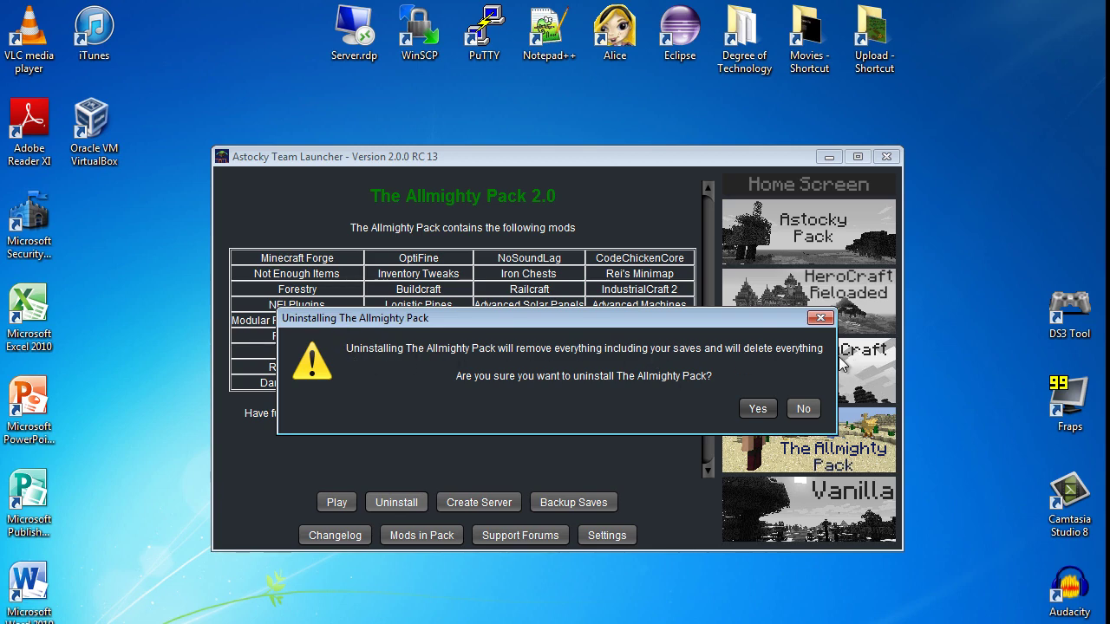
click(813, 412)
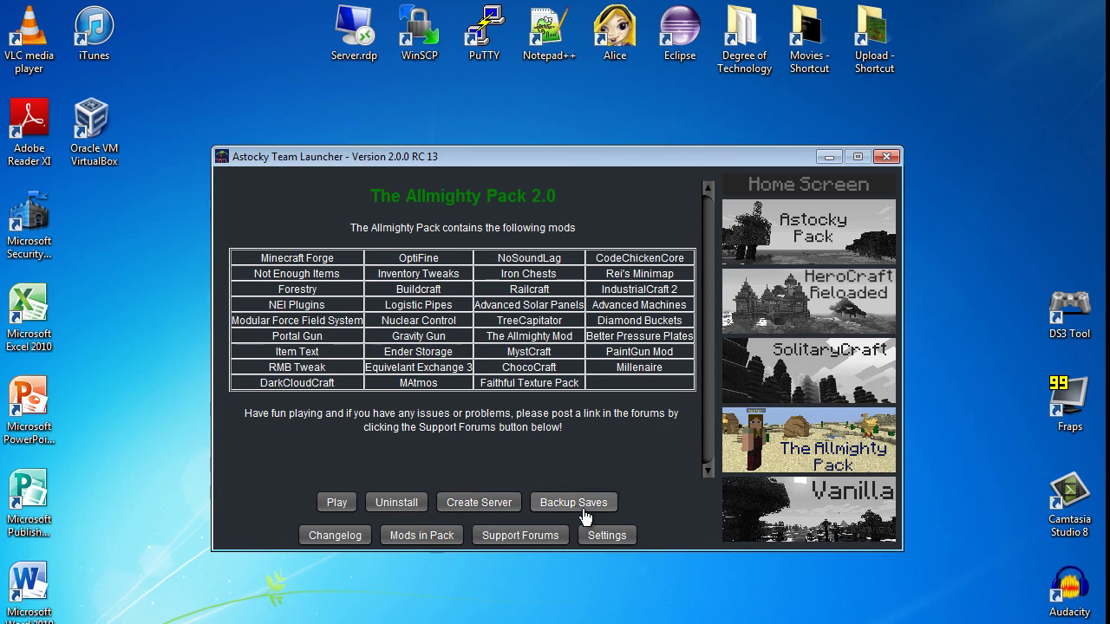
click(337, 505)
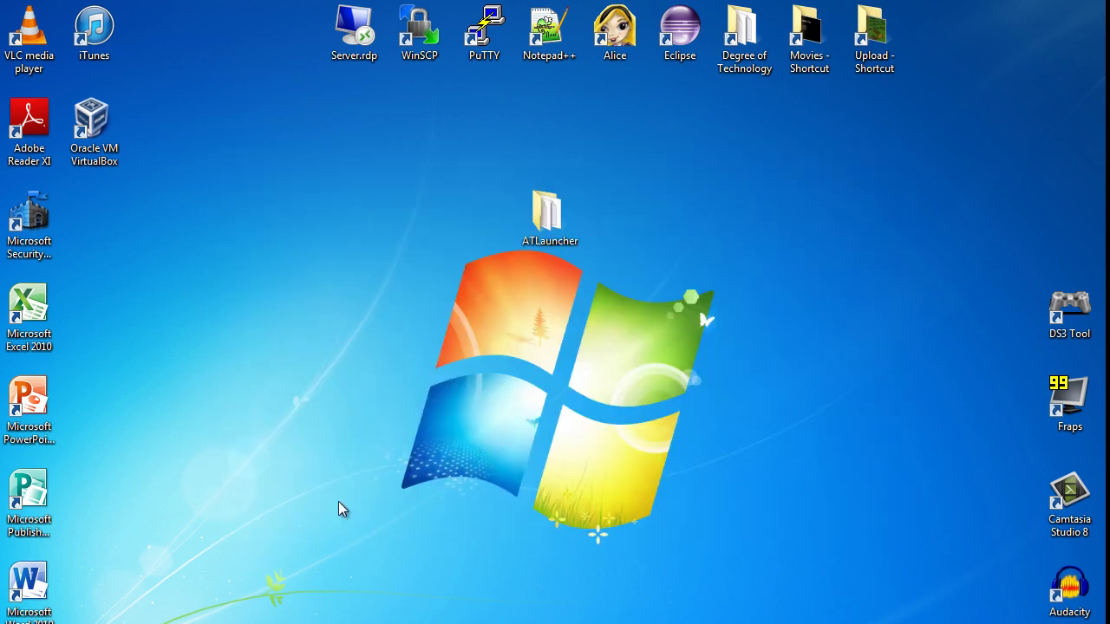